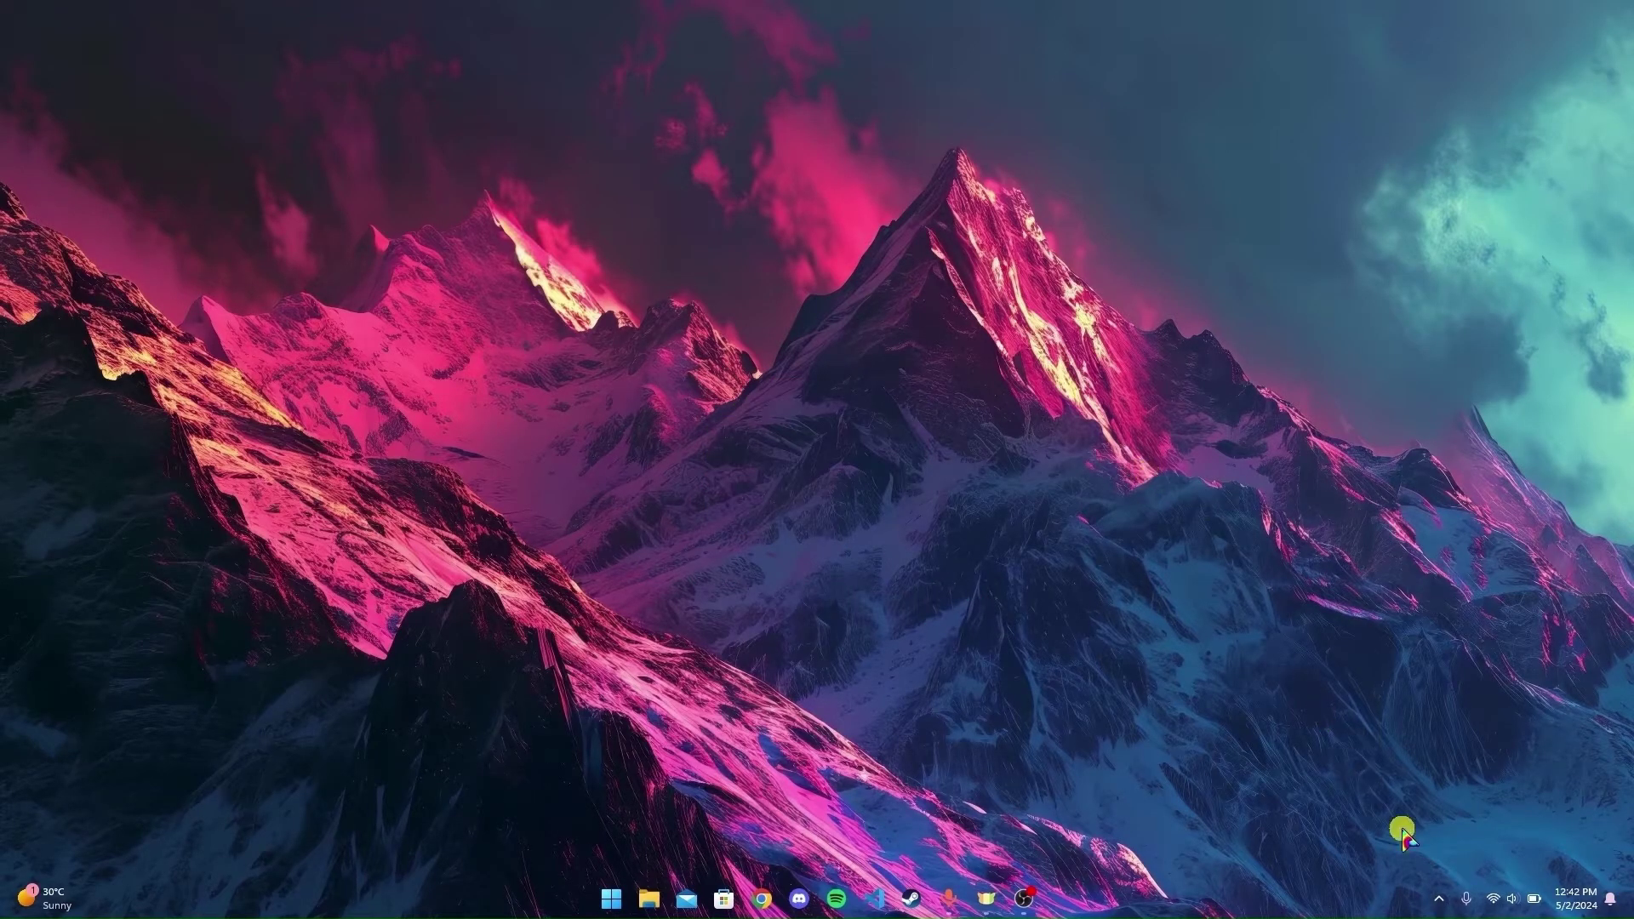
- Check the Wi-Fi connection, then download the BlueStacks 10 installer from bluestacks.com in Chrome
click(1509, 900)
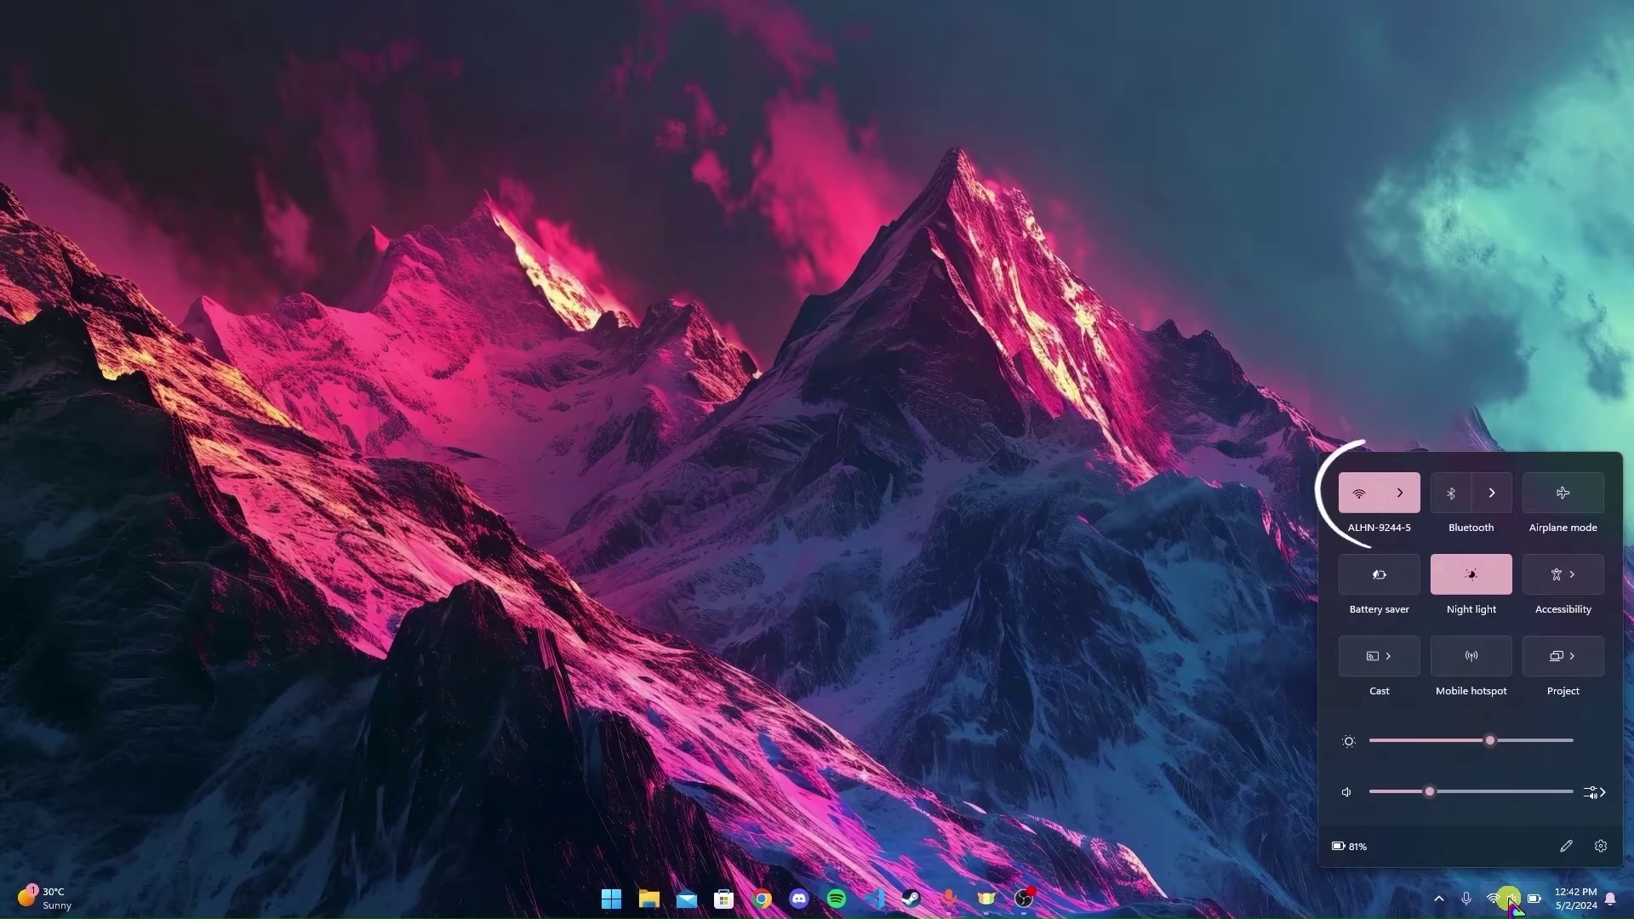
click(1506, 900)
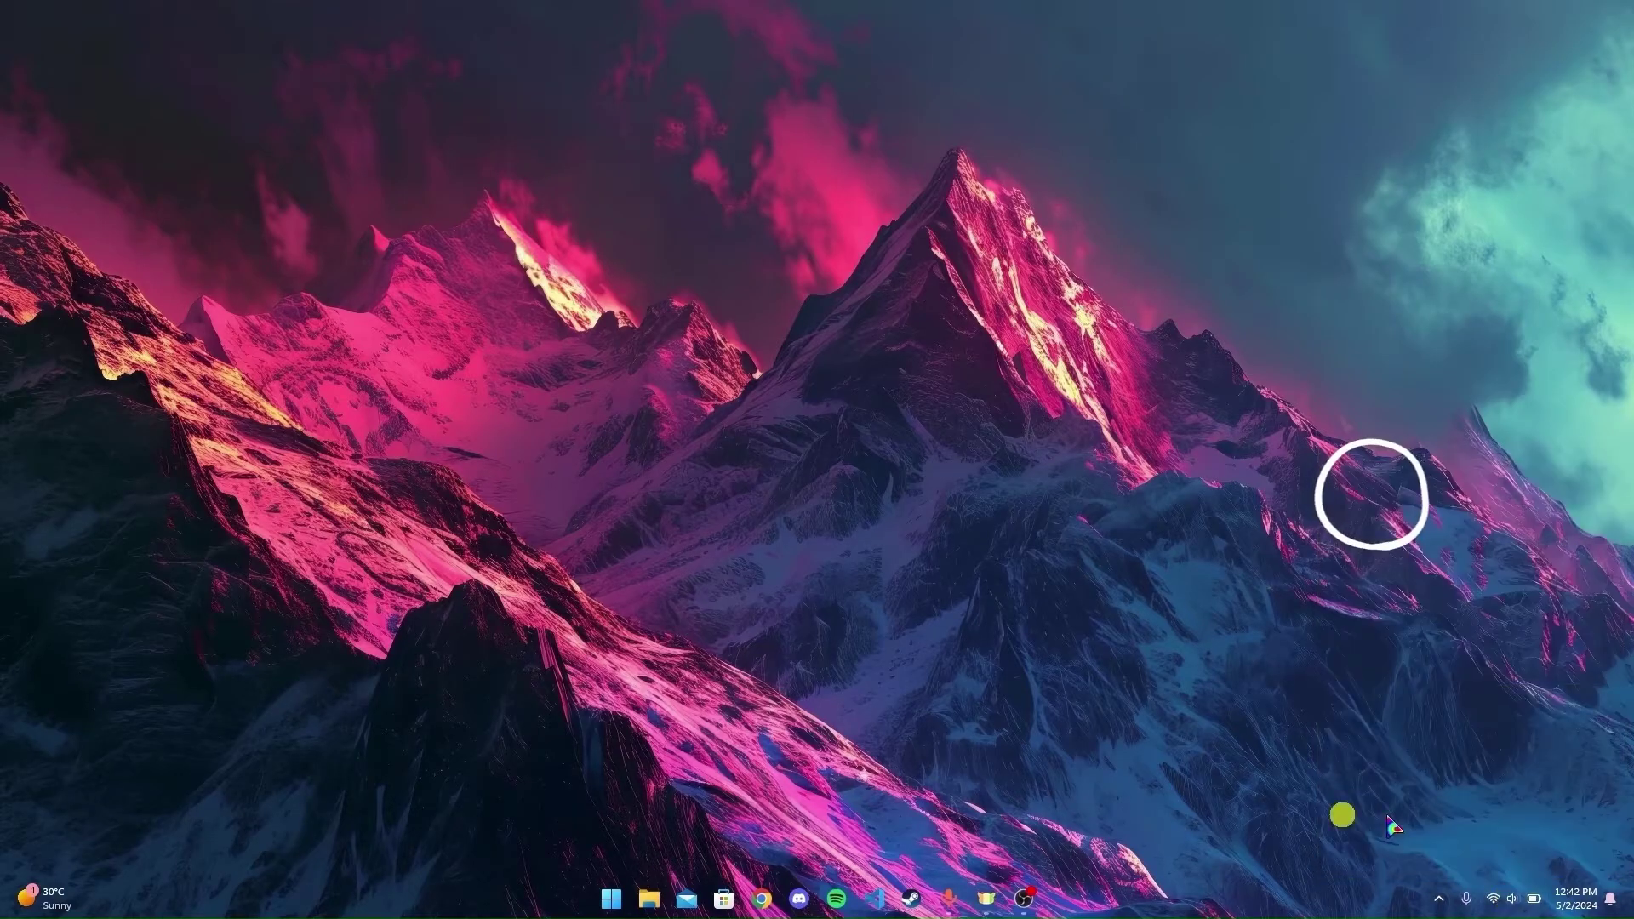
click(771, 898)
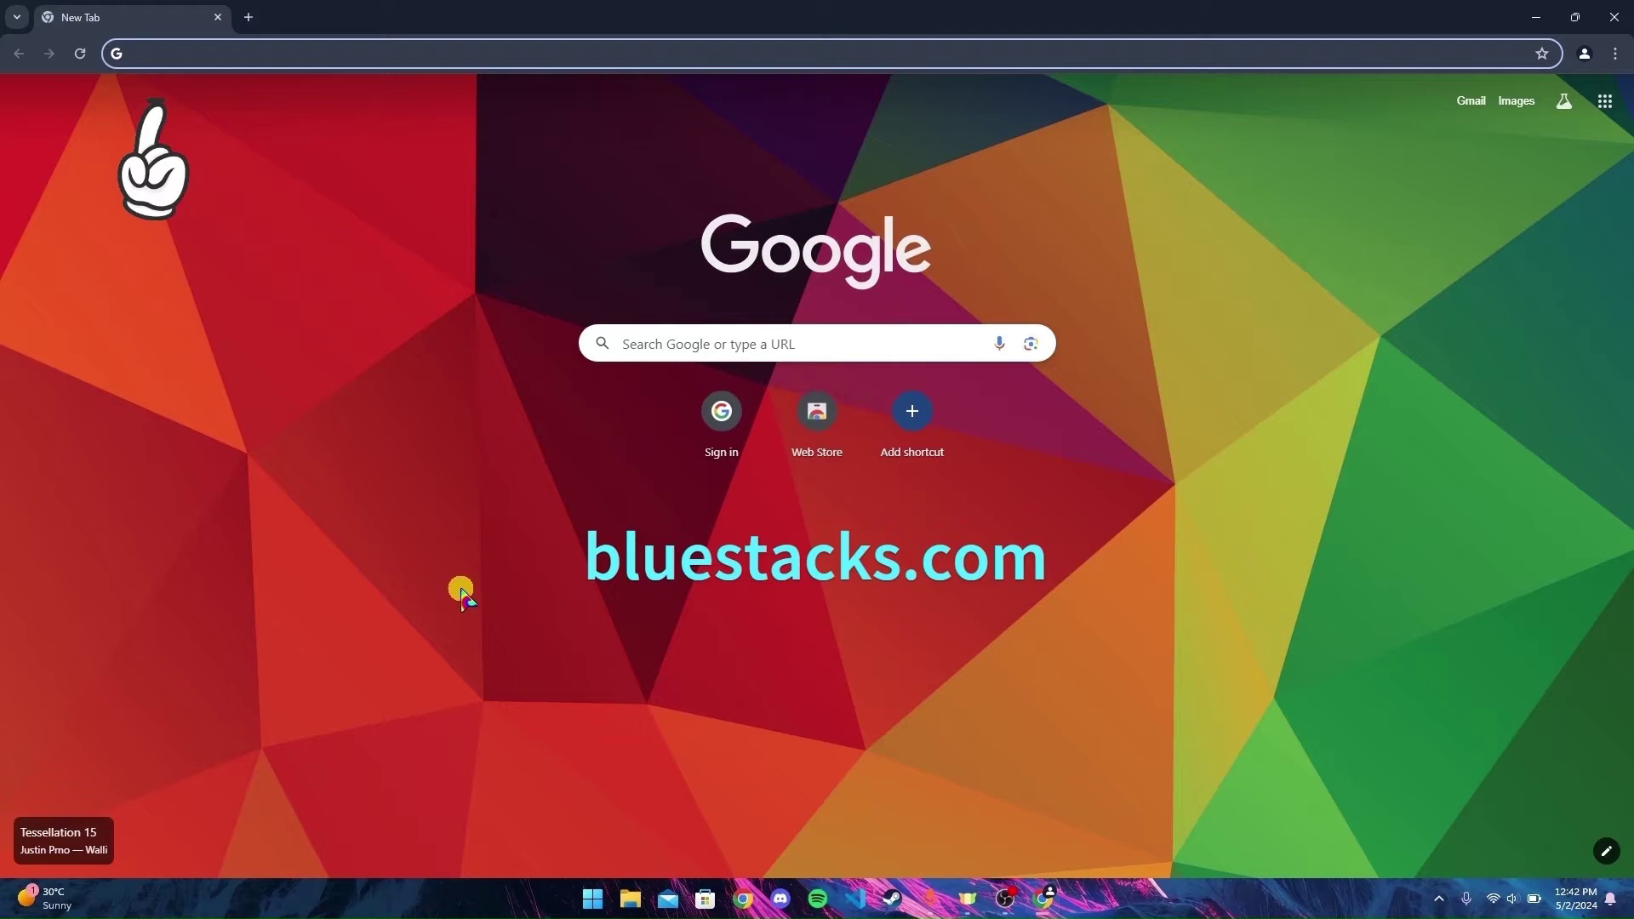
text(blues)
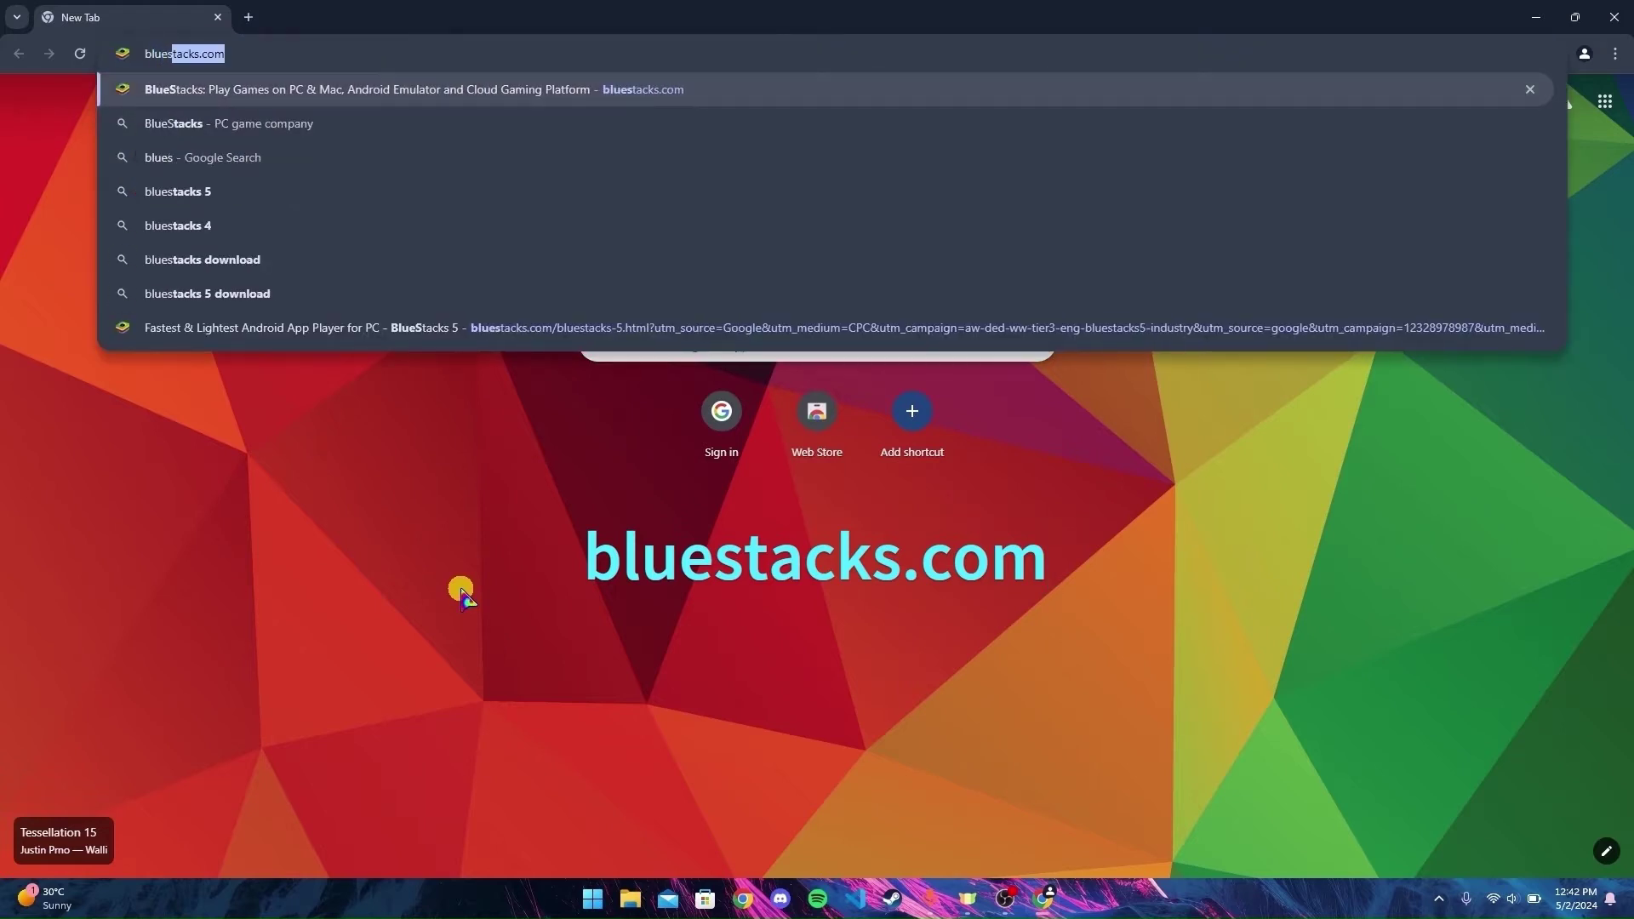
text(tacks.com)
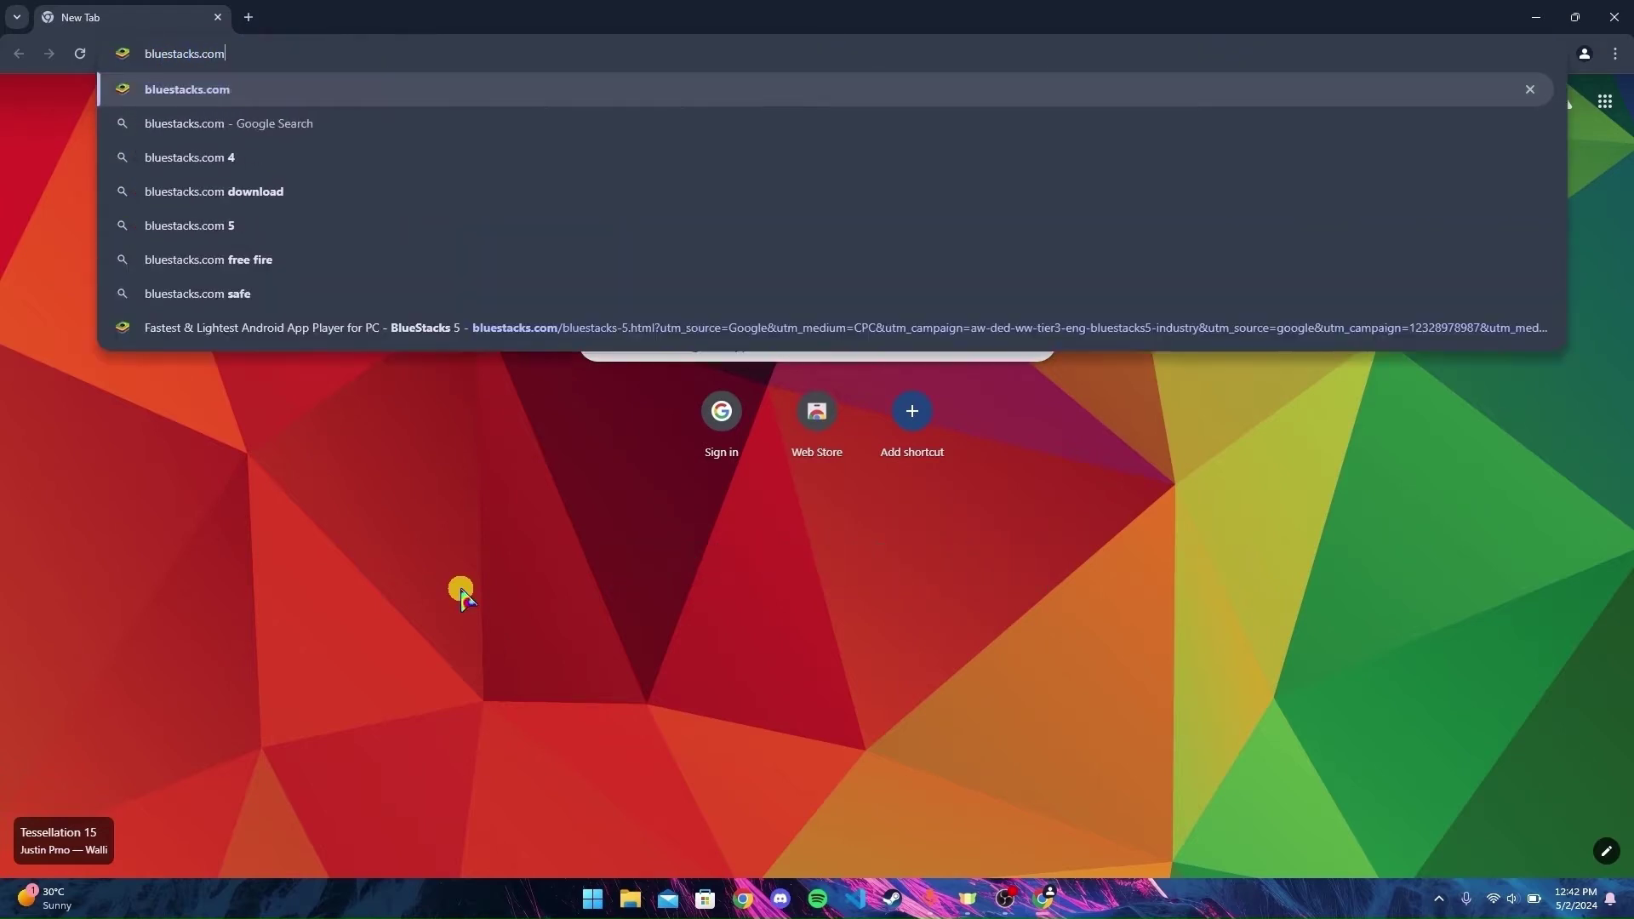
key(Return)
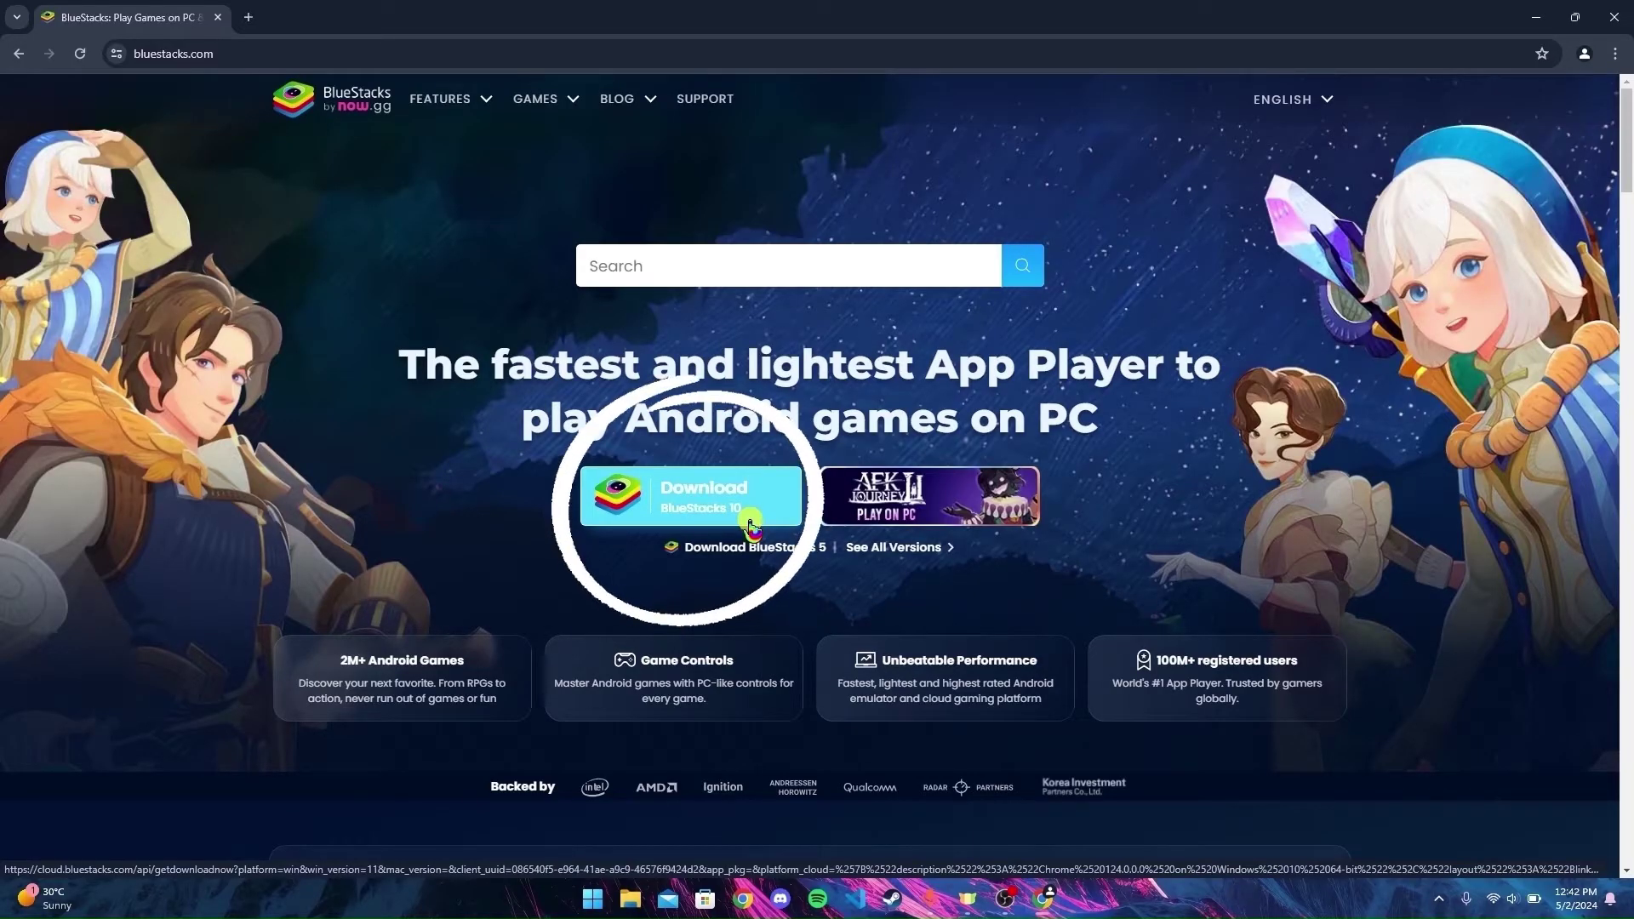
click(750, 525)
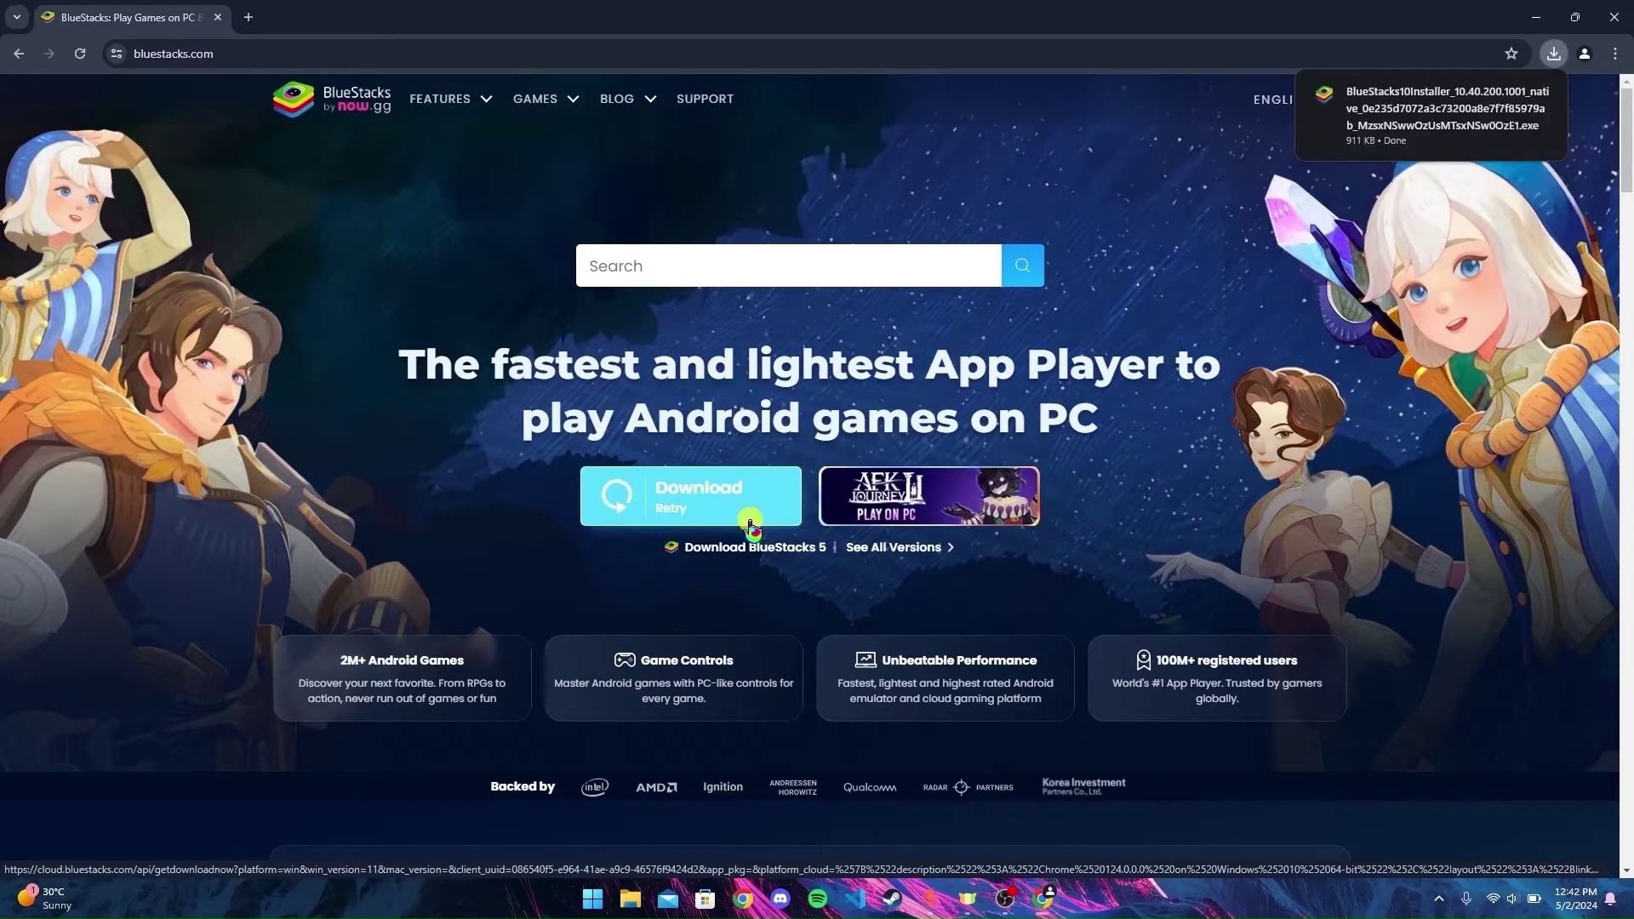
- Run the BlueStacks 10 installer from the Downloads folder in File Explorer
click(630, 902)
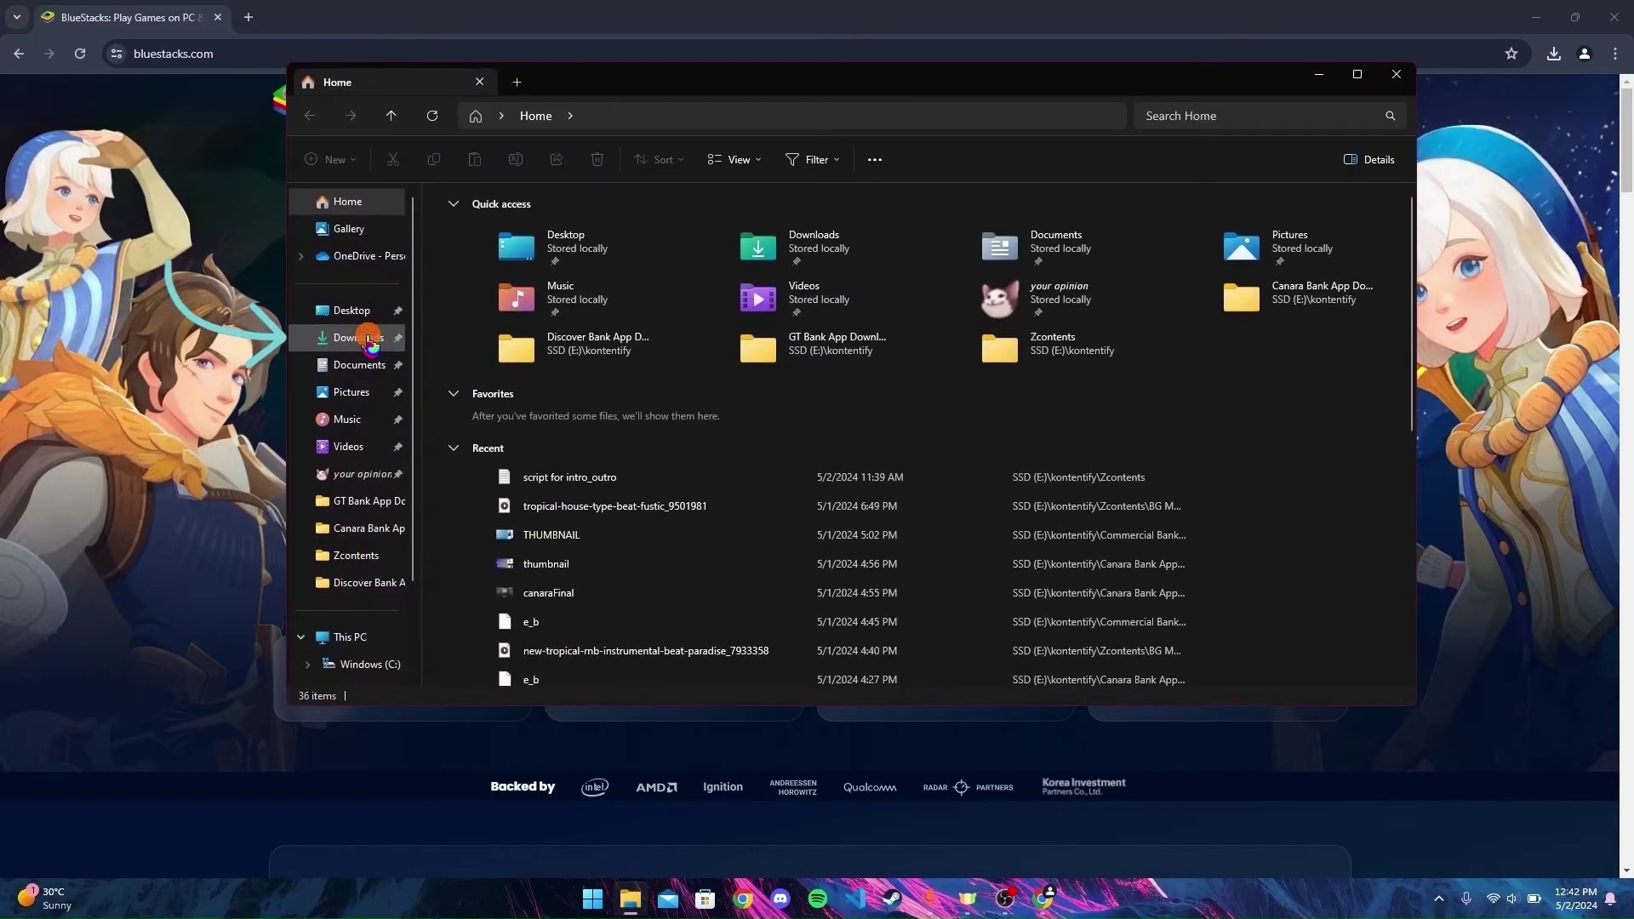
click(369, 337)
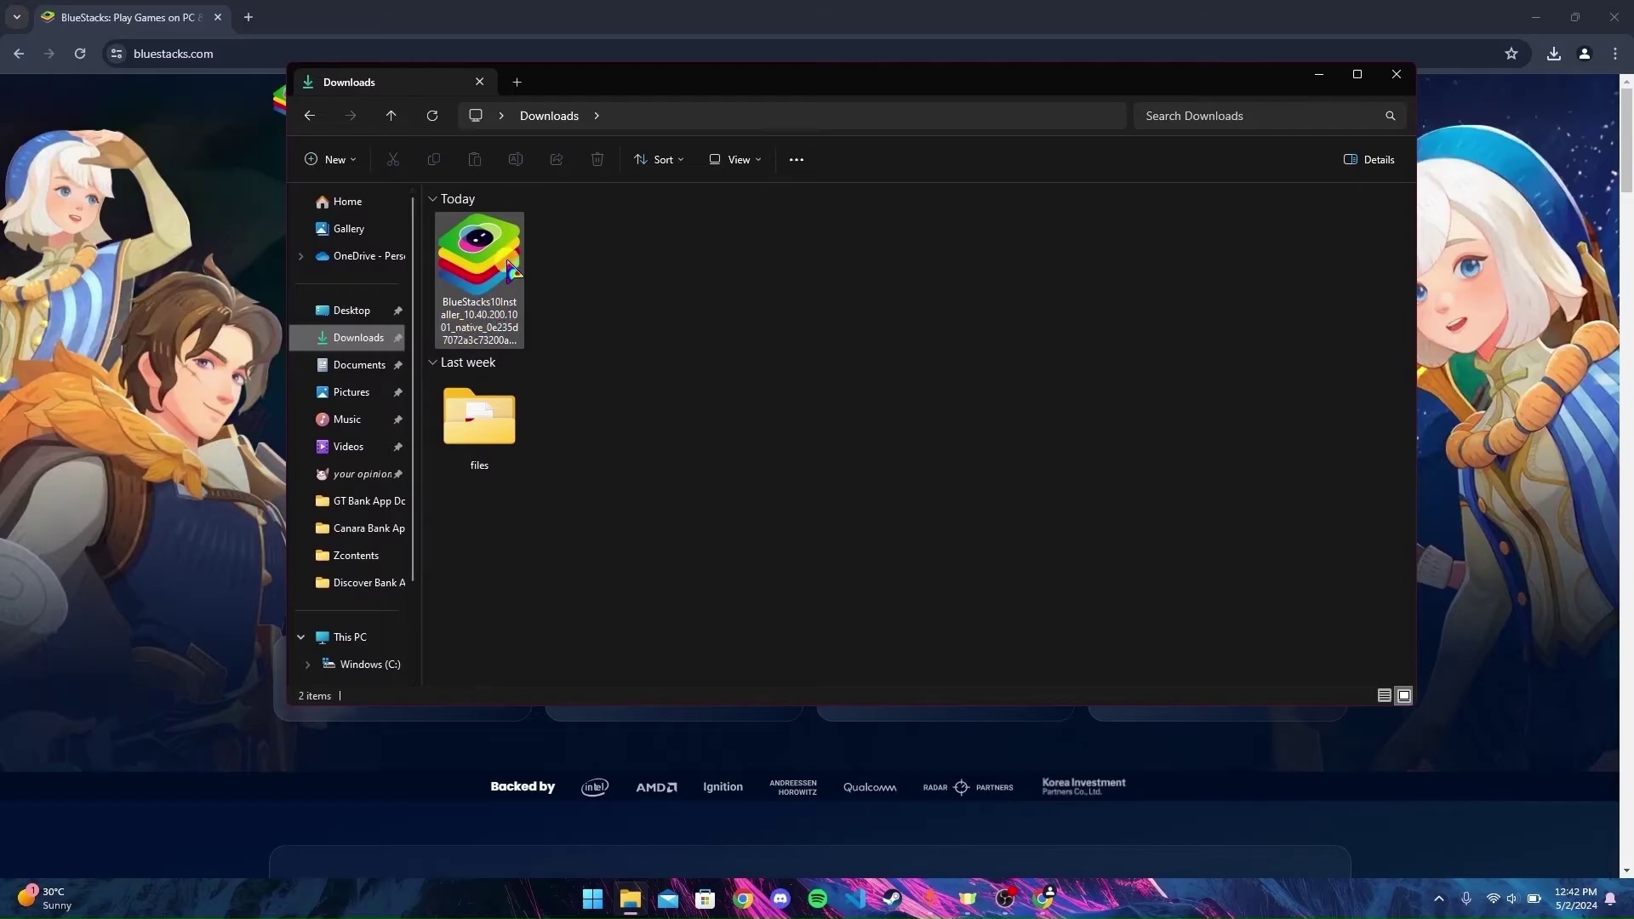
click(511, 271)
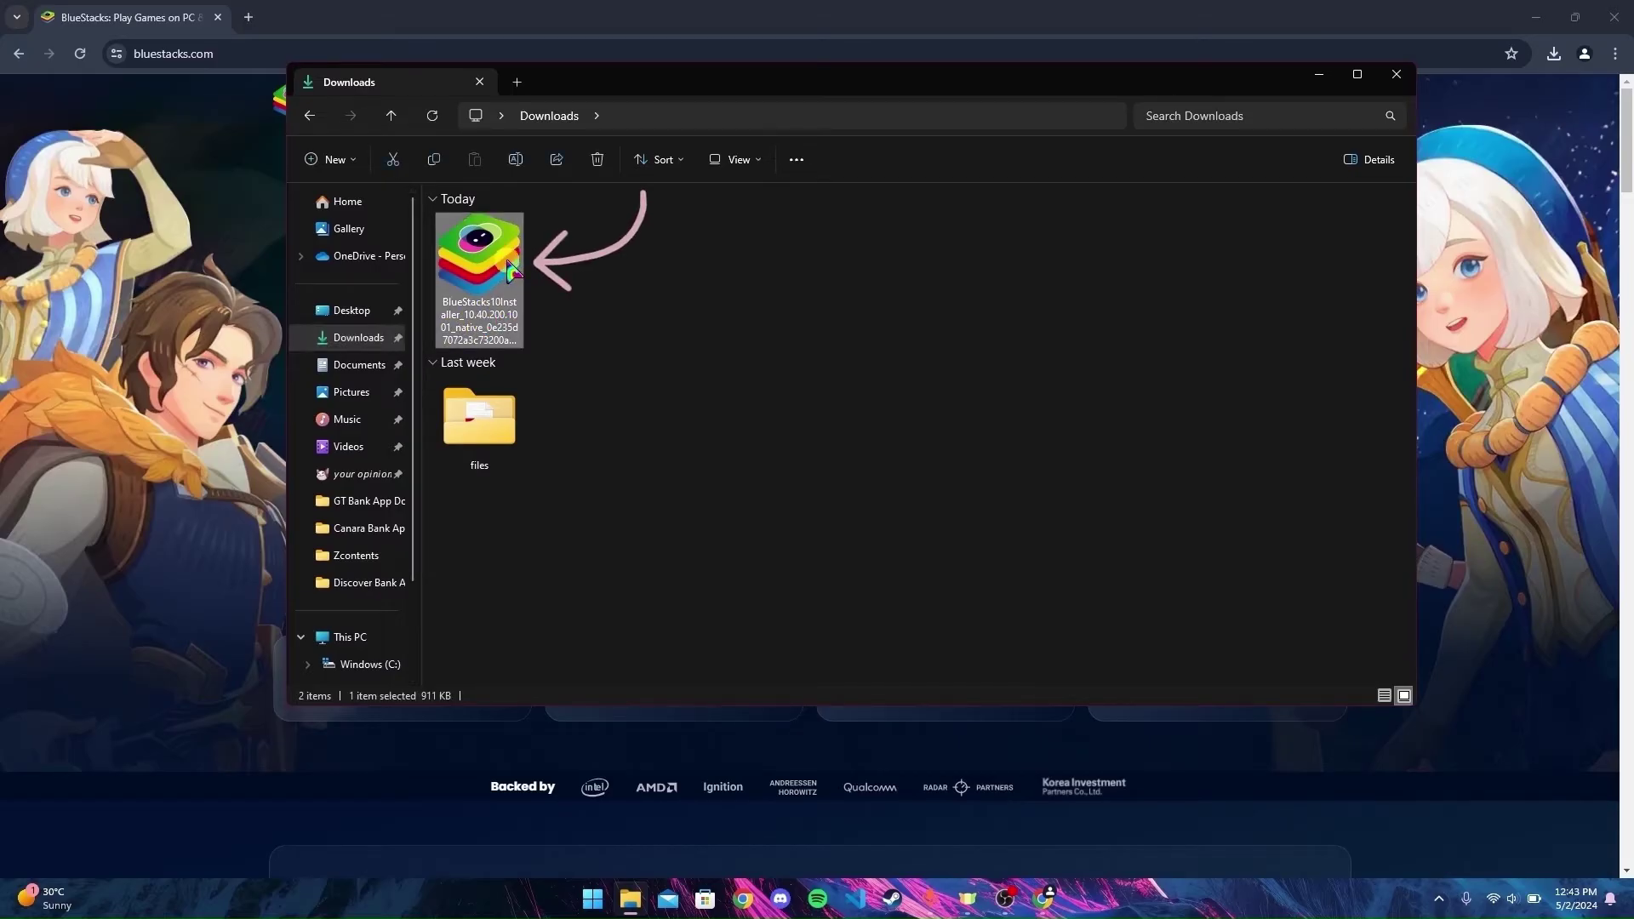
right_click(510, 264)
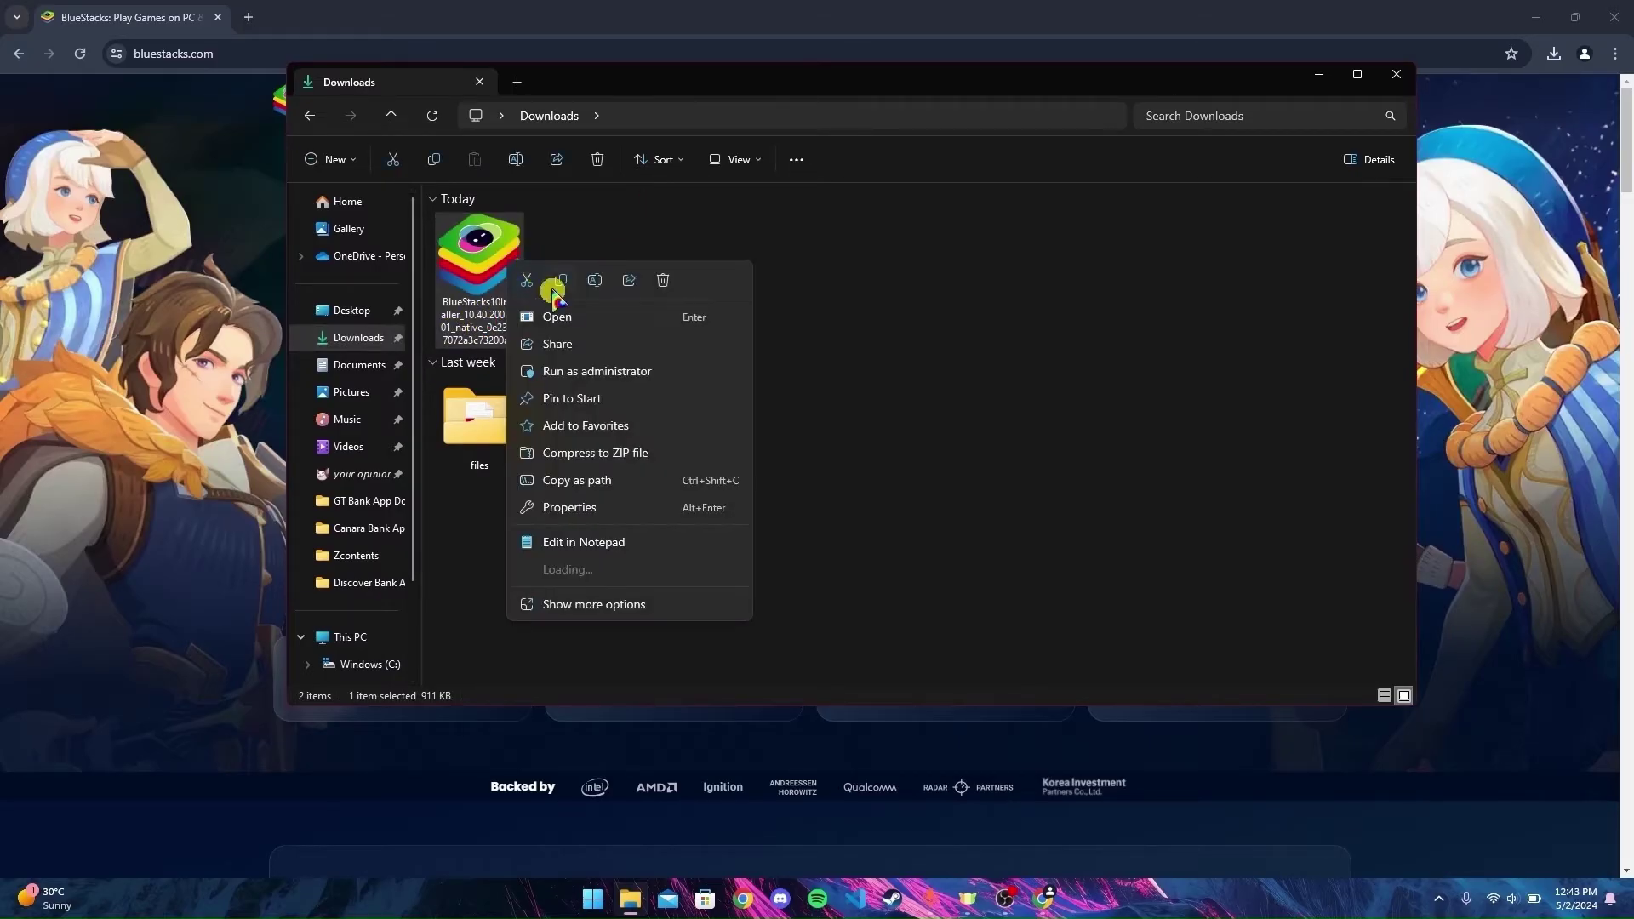
click(556, 315)
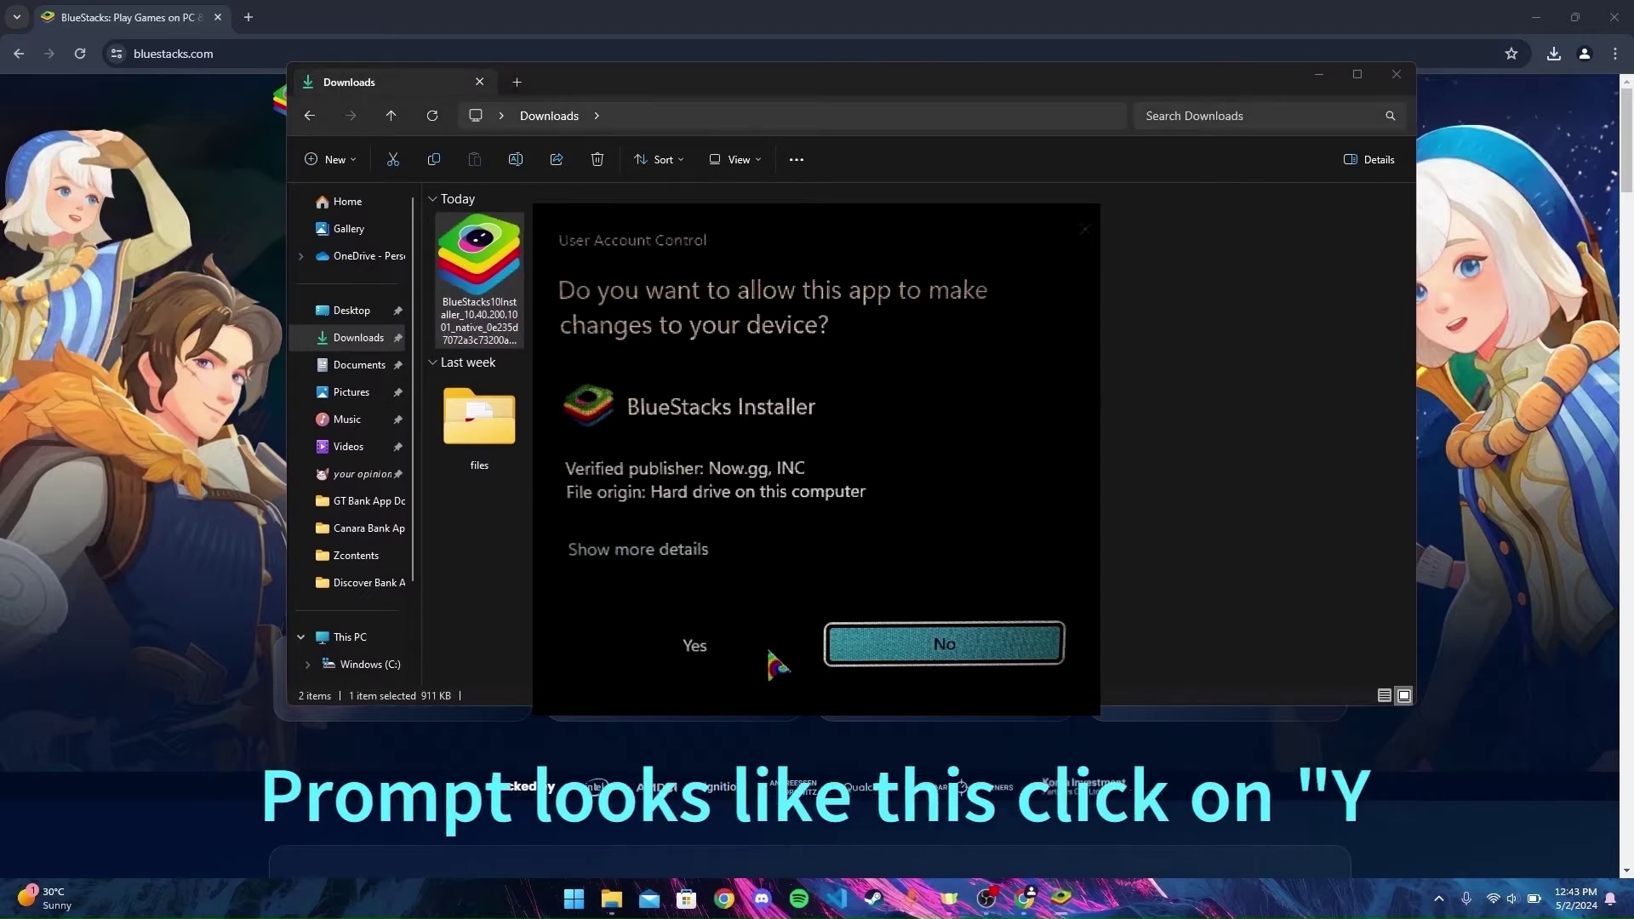
- Approve the UAC prompt, choose Install now and accept the BlueStacks terms of use
click(694, 645)
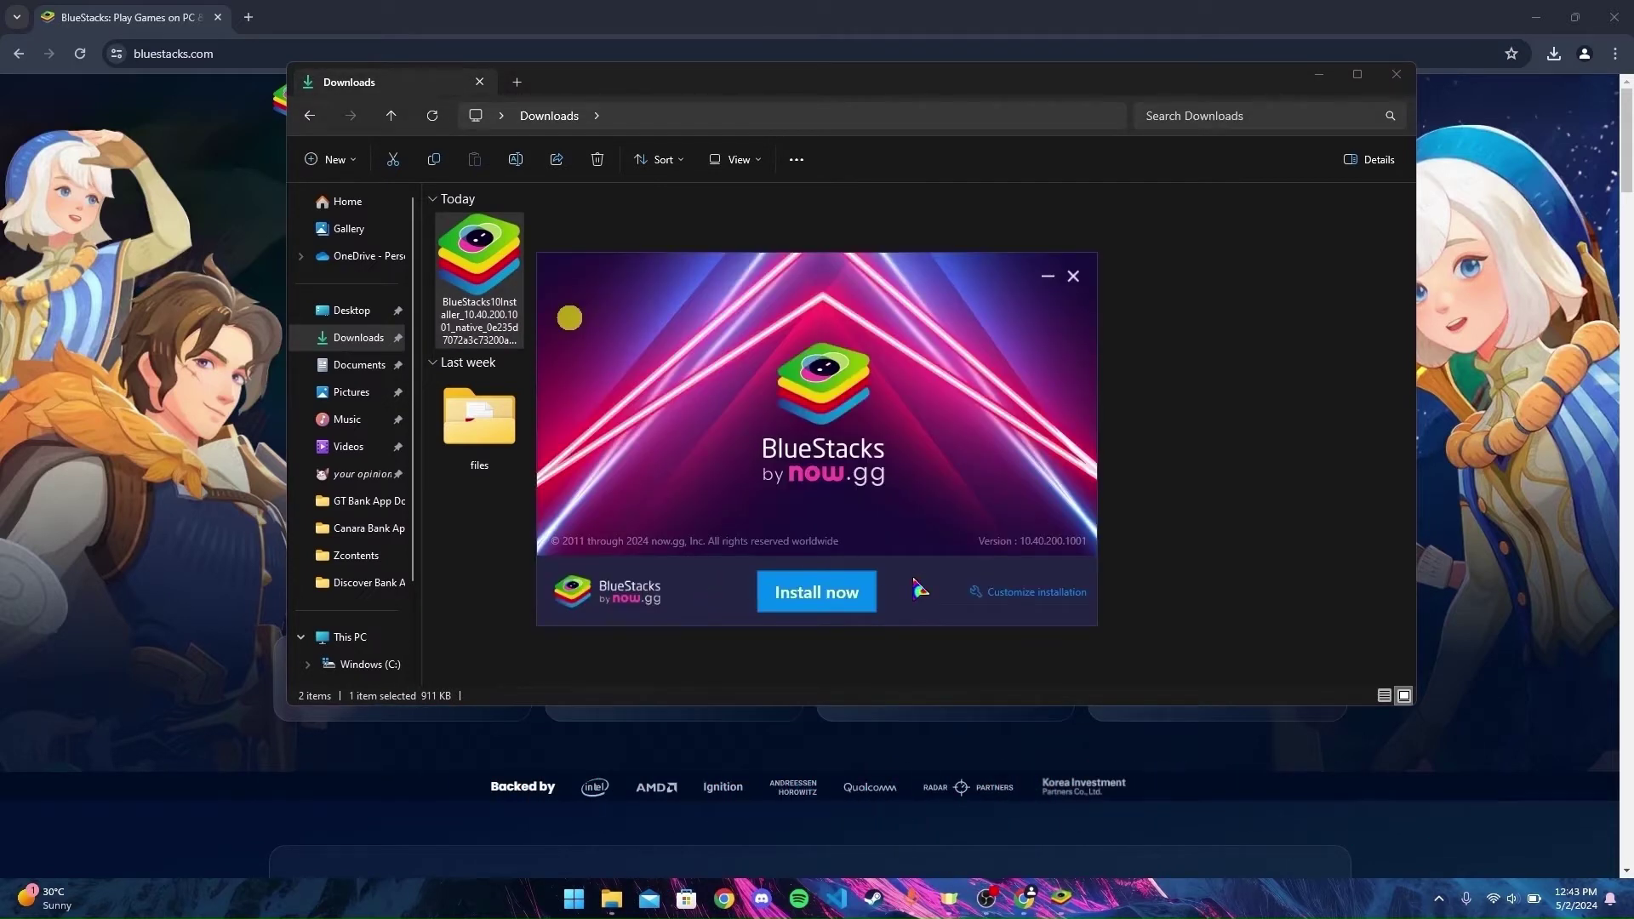
click(845, 607)
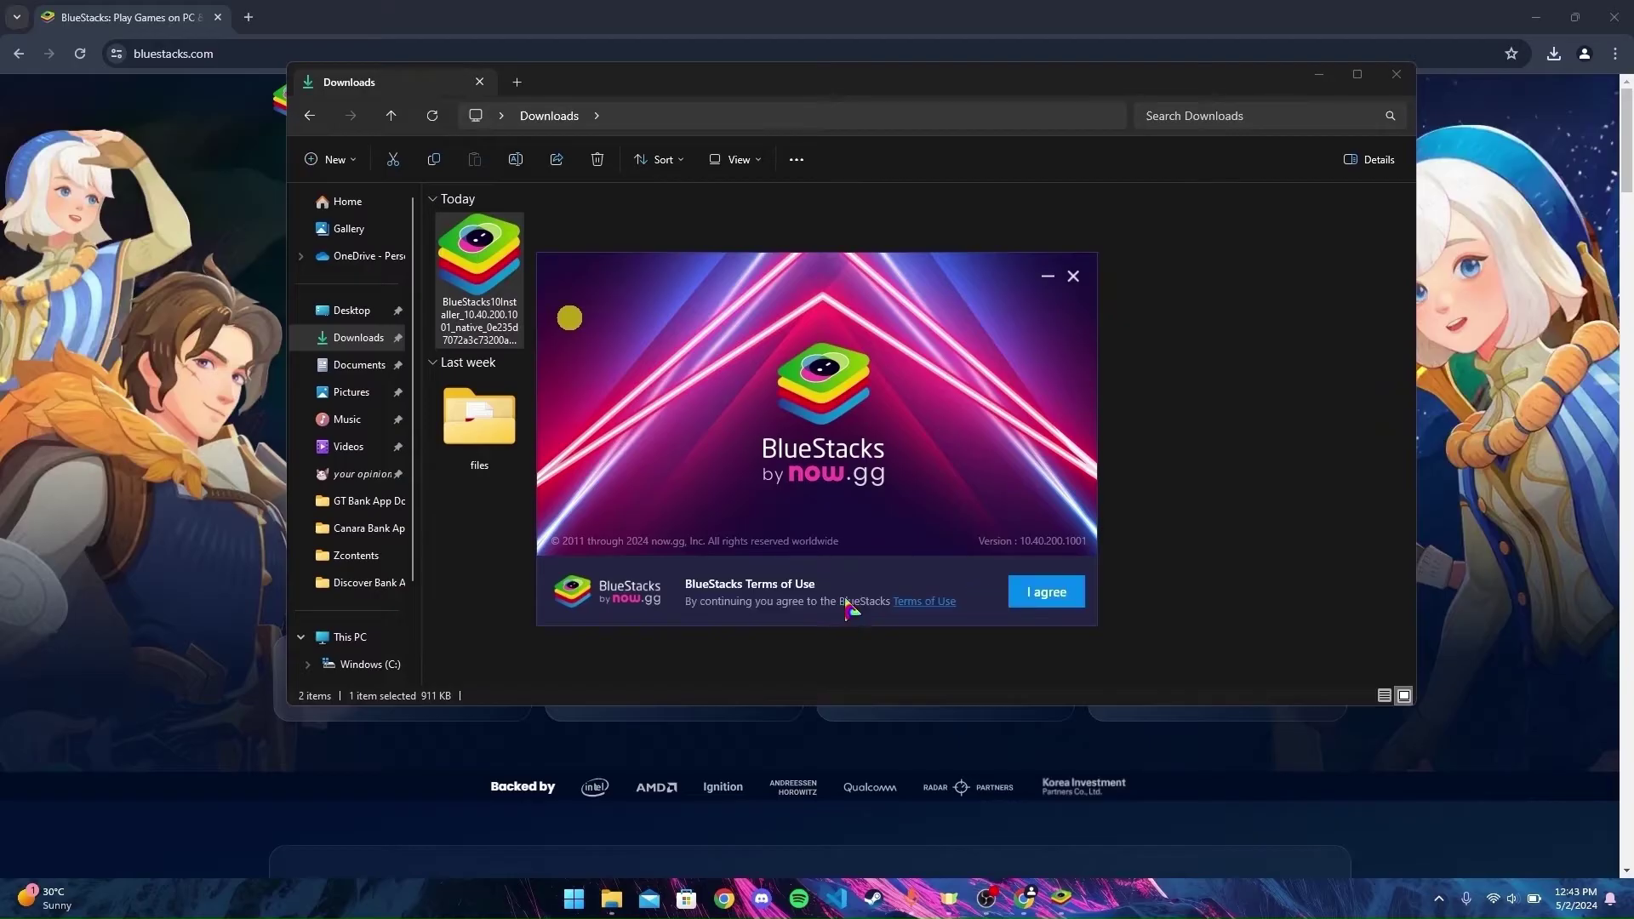
click(1048, 594)
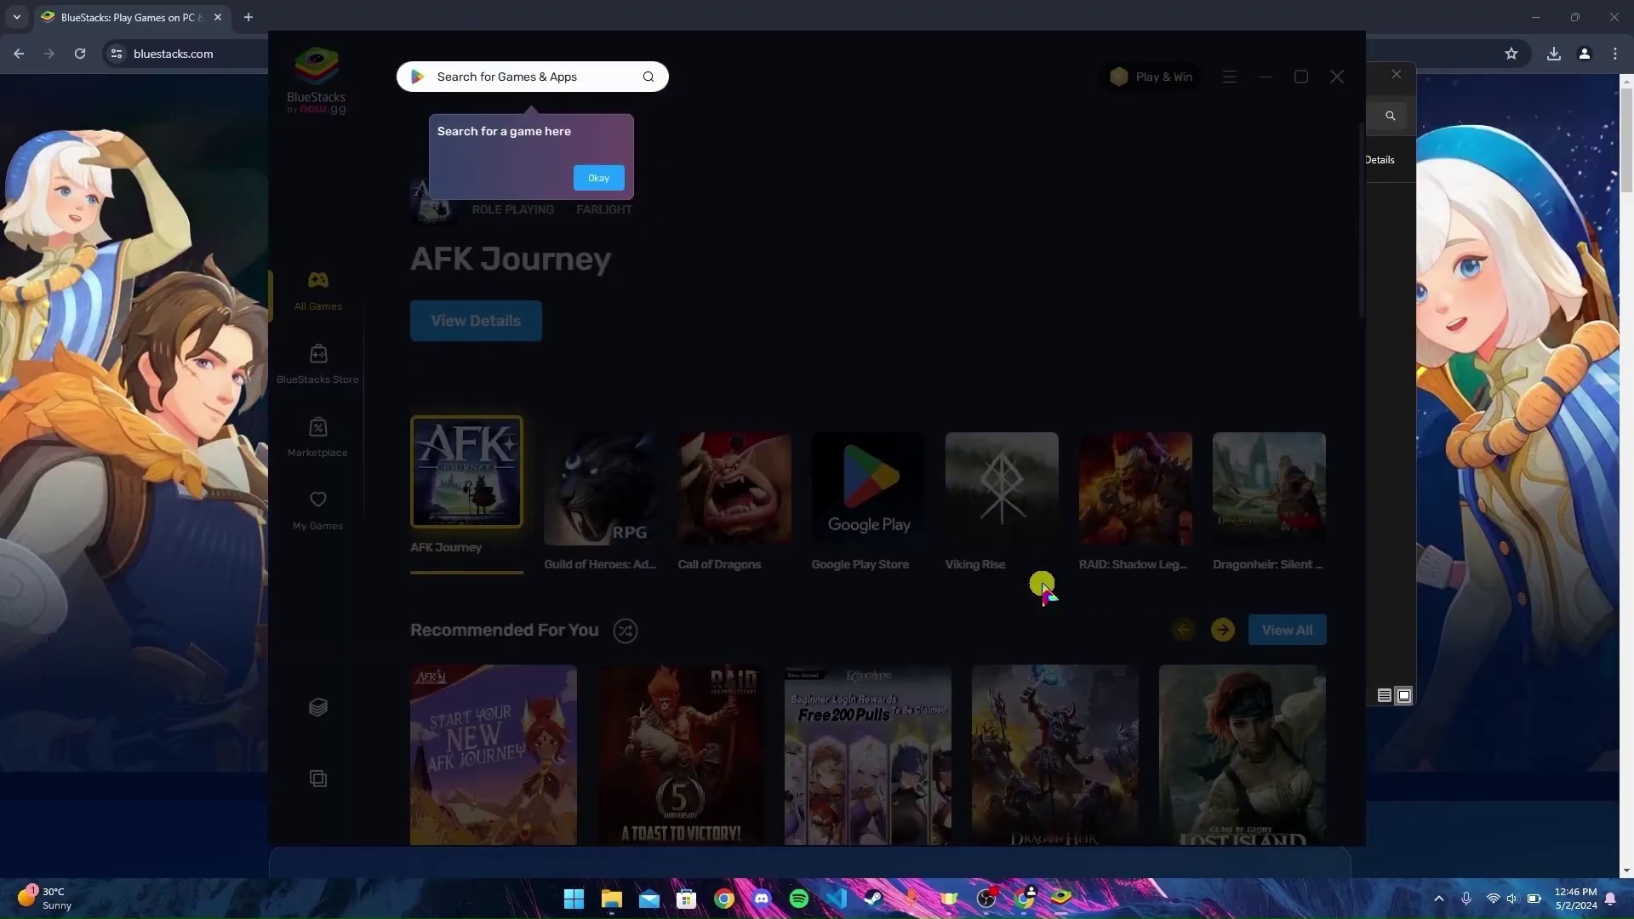
- Dismiss the search tip, welcome popup and App Player tip, then launch App Player
click(598, 179)
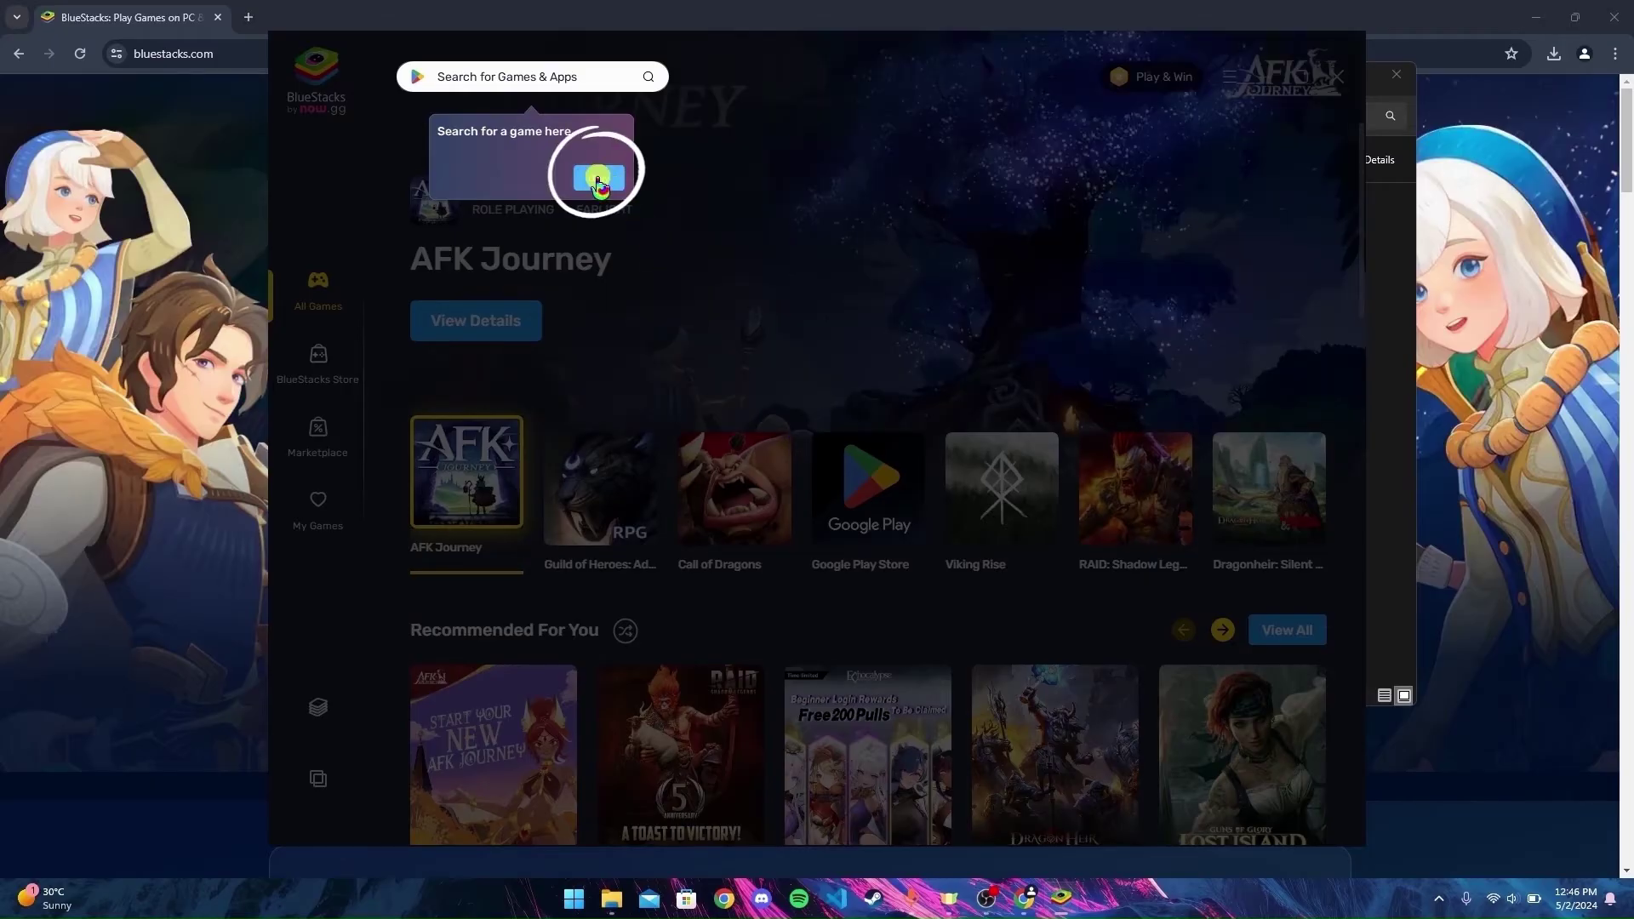
click(1149, 353)
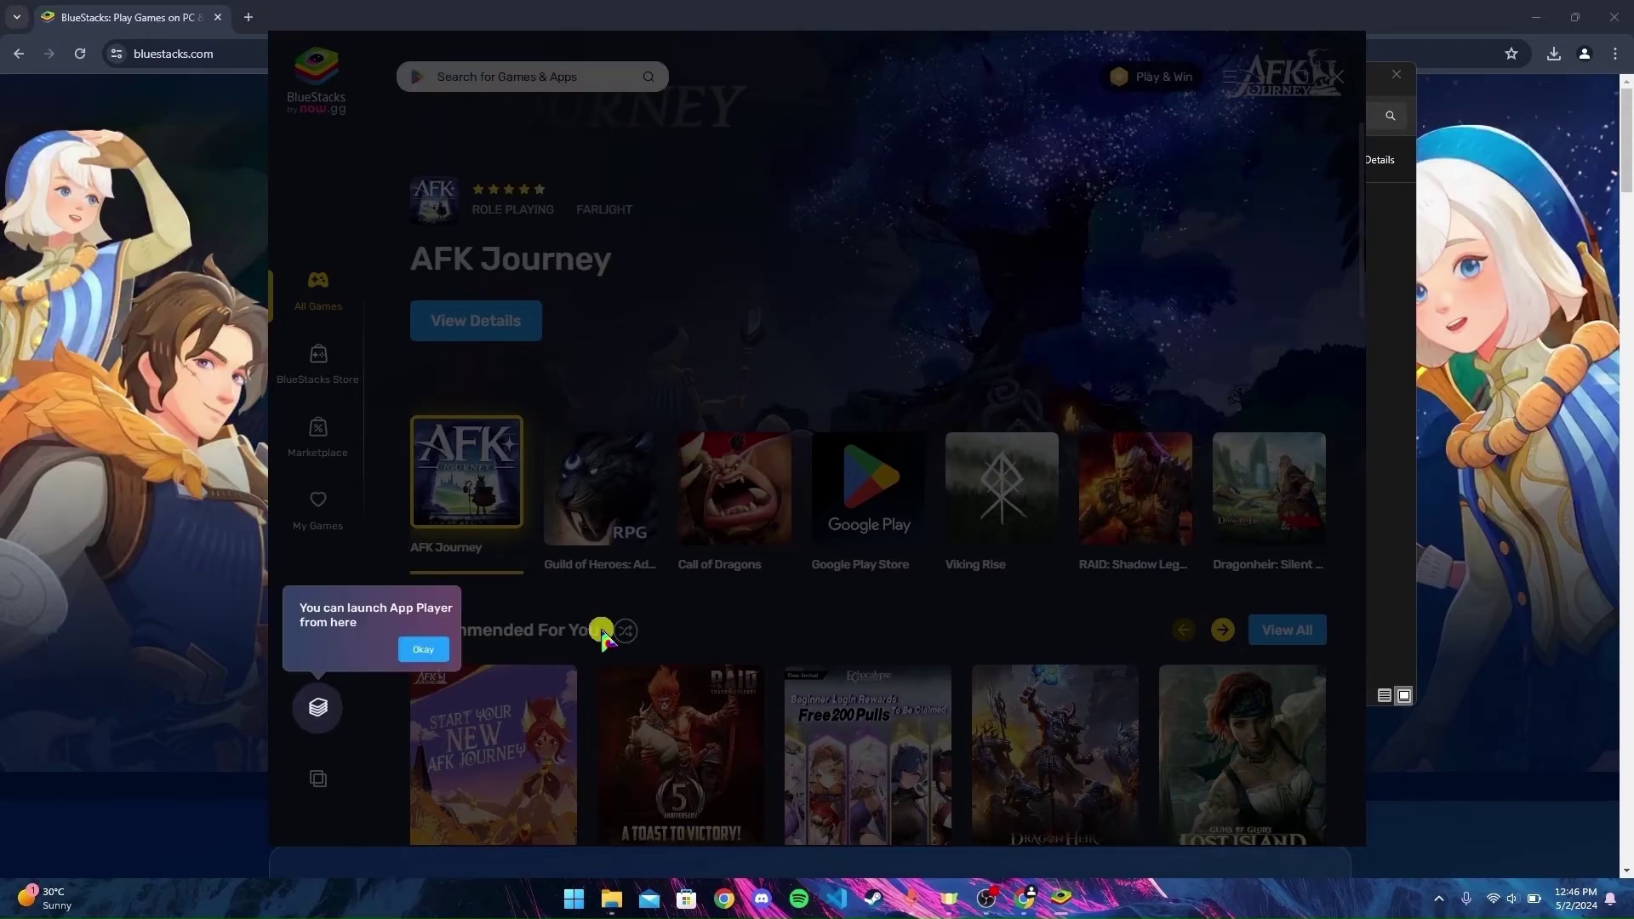
click(423, 649)
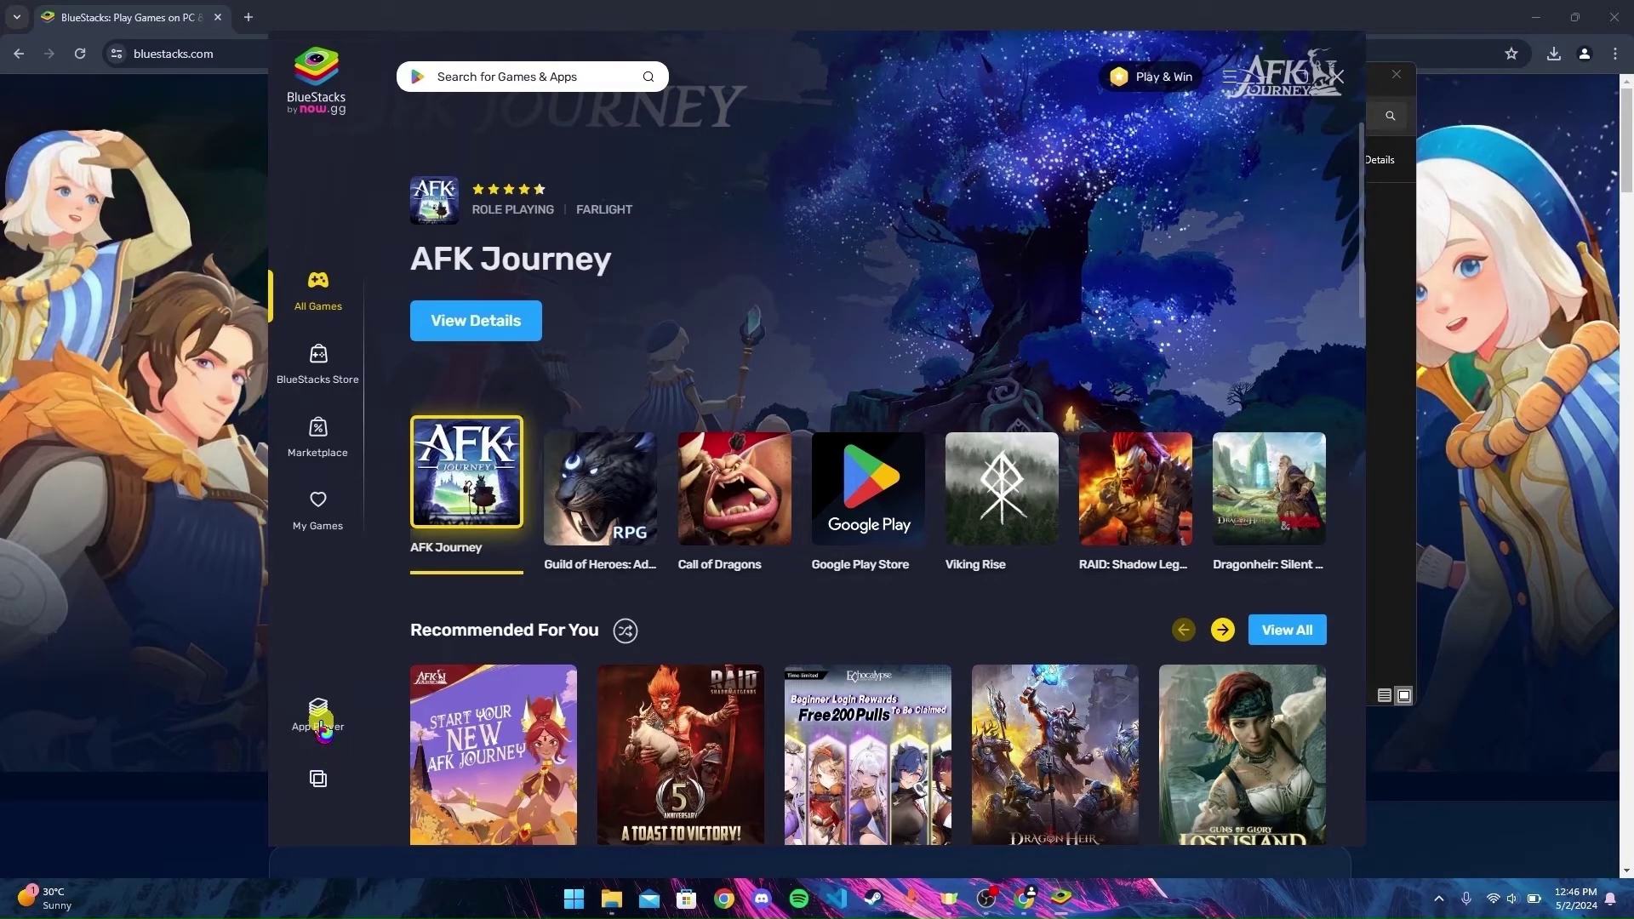
click(320, 724)
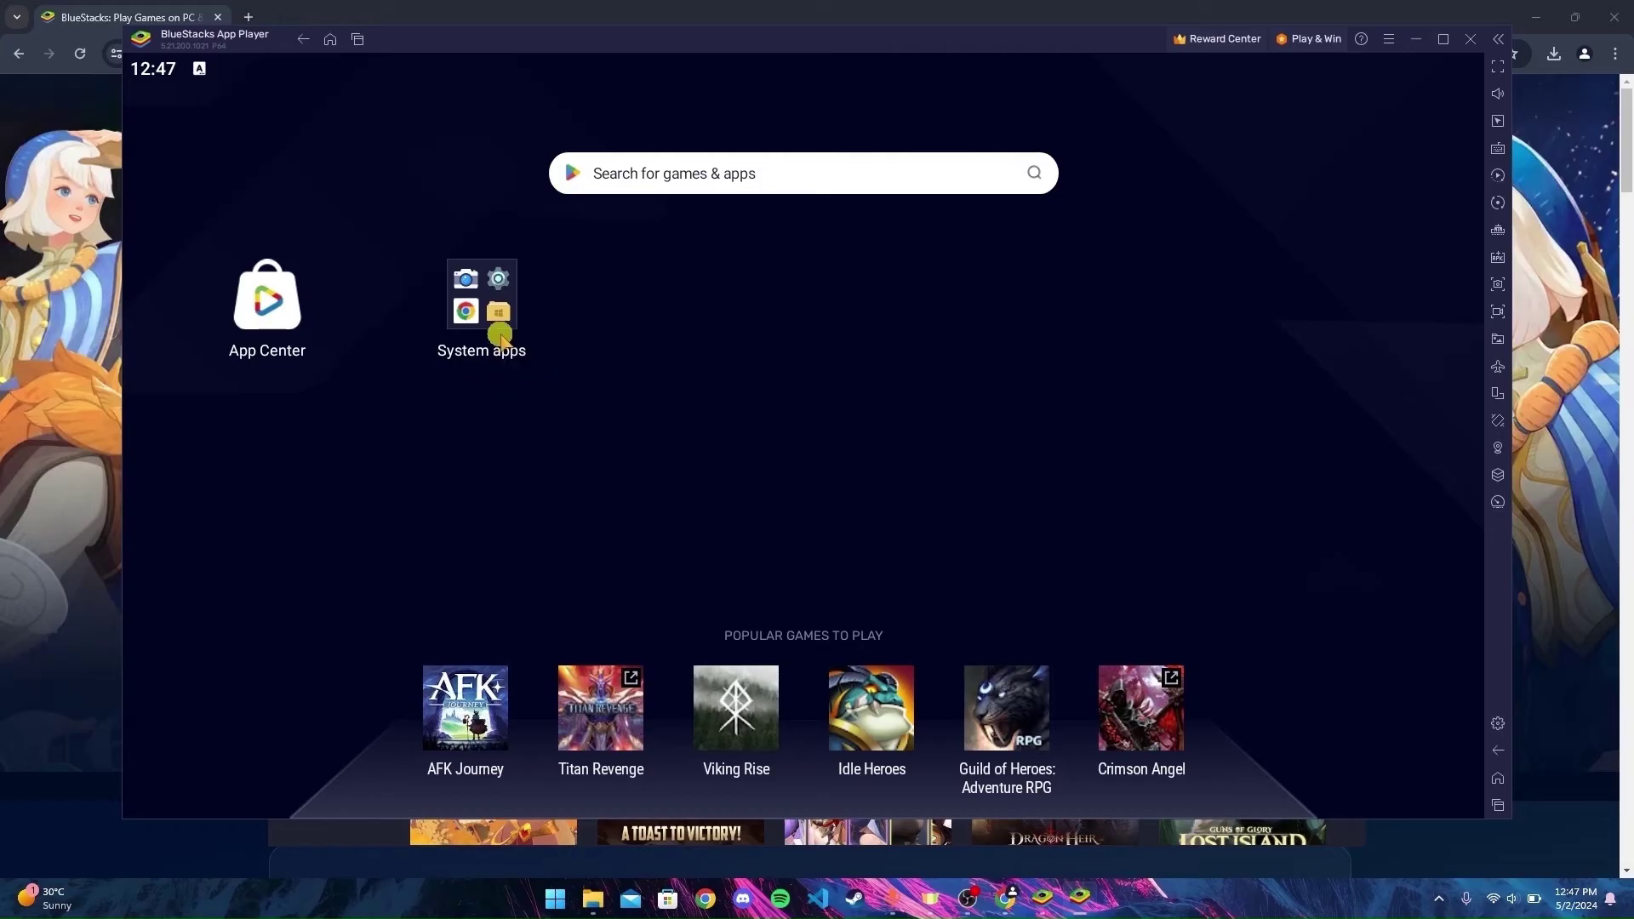
- Launch Play Store from the System apps folder on the App Player home screen
click(493, 321)
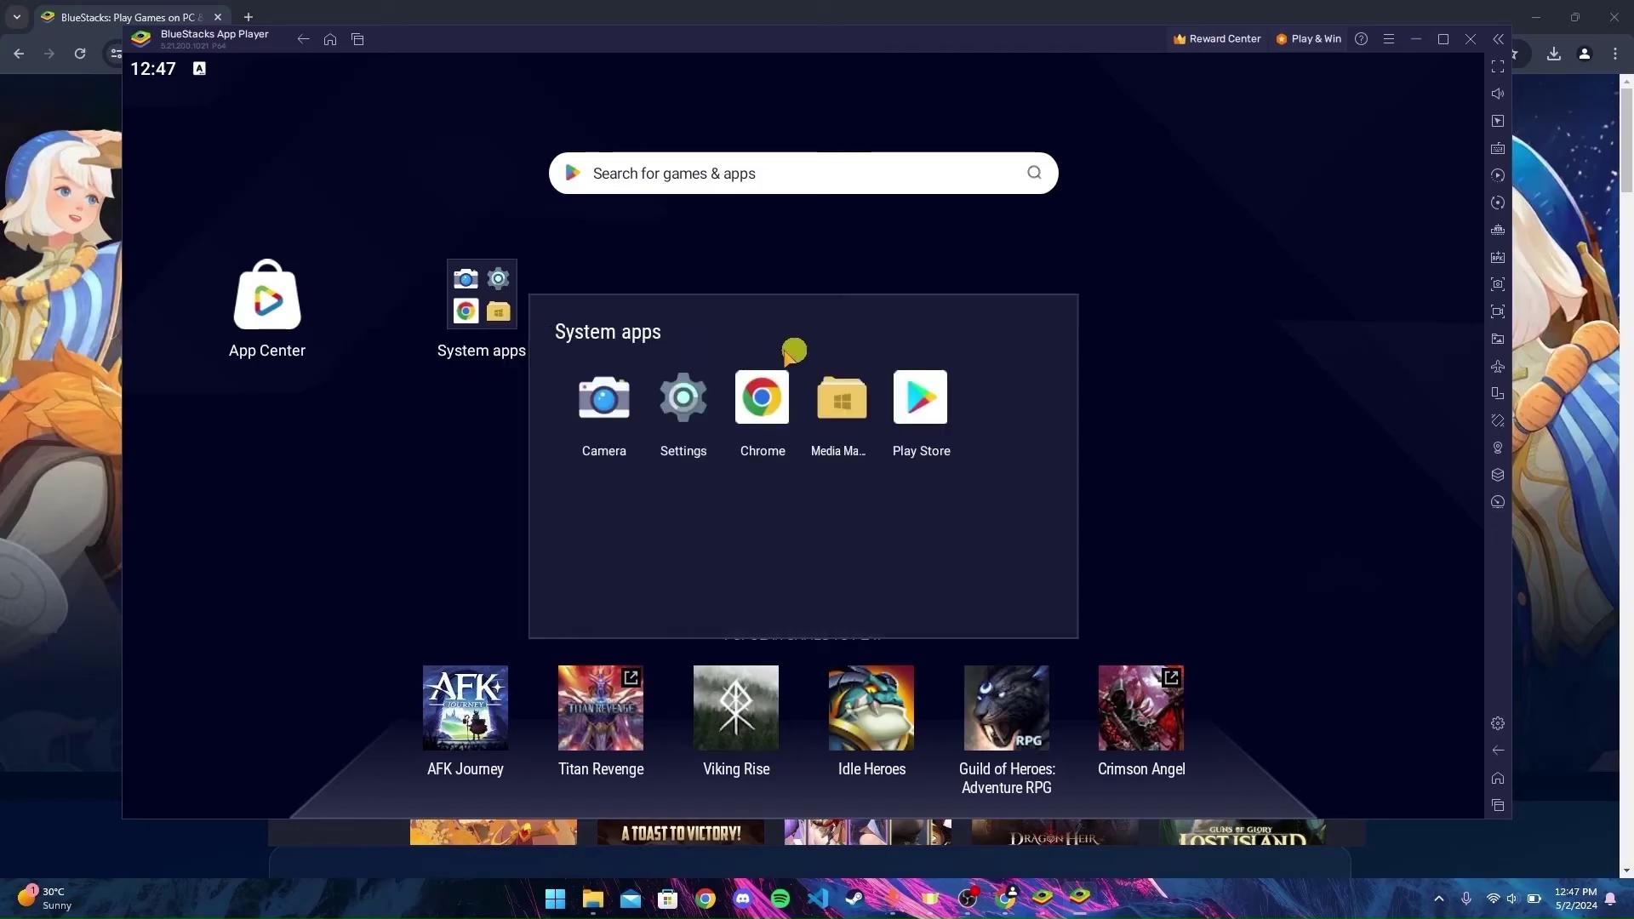
click(919, 416)
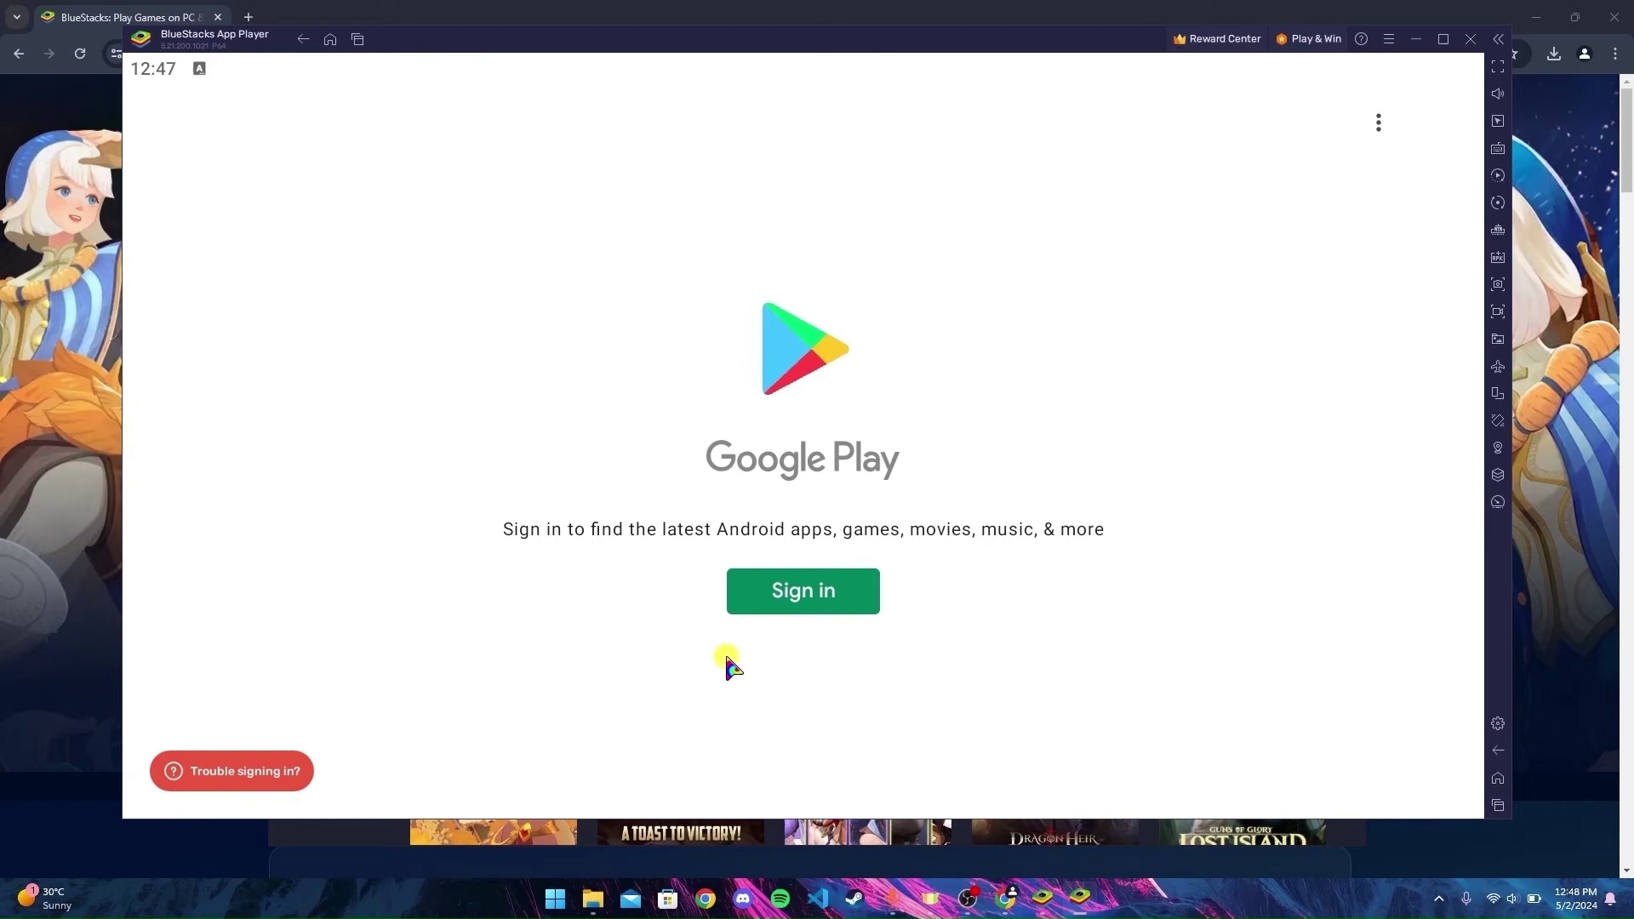
- Sign in to Google Play with the account e-mail and password
click(830, 588)
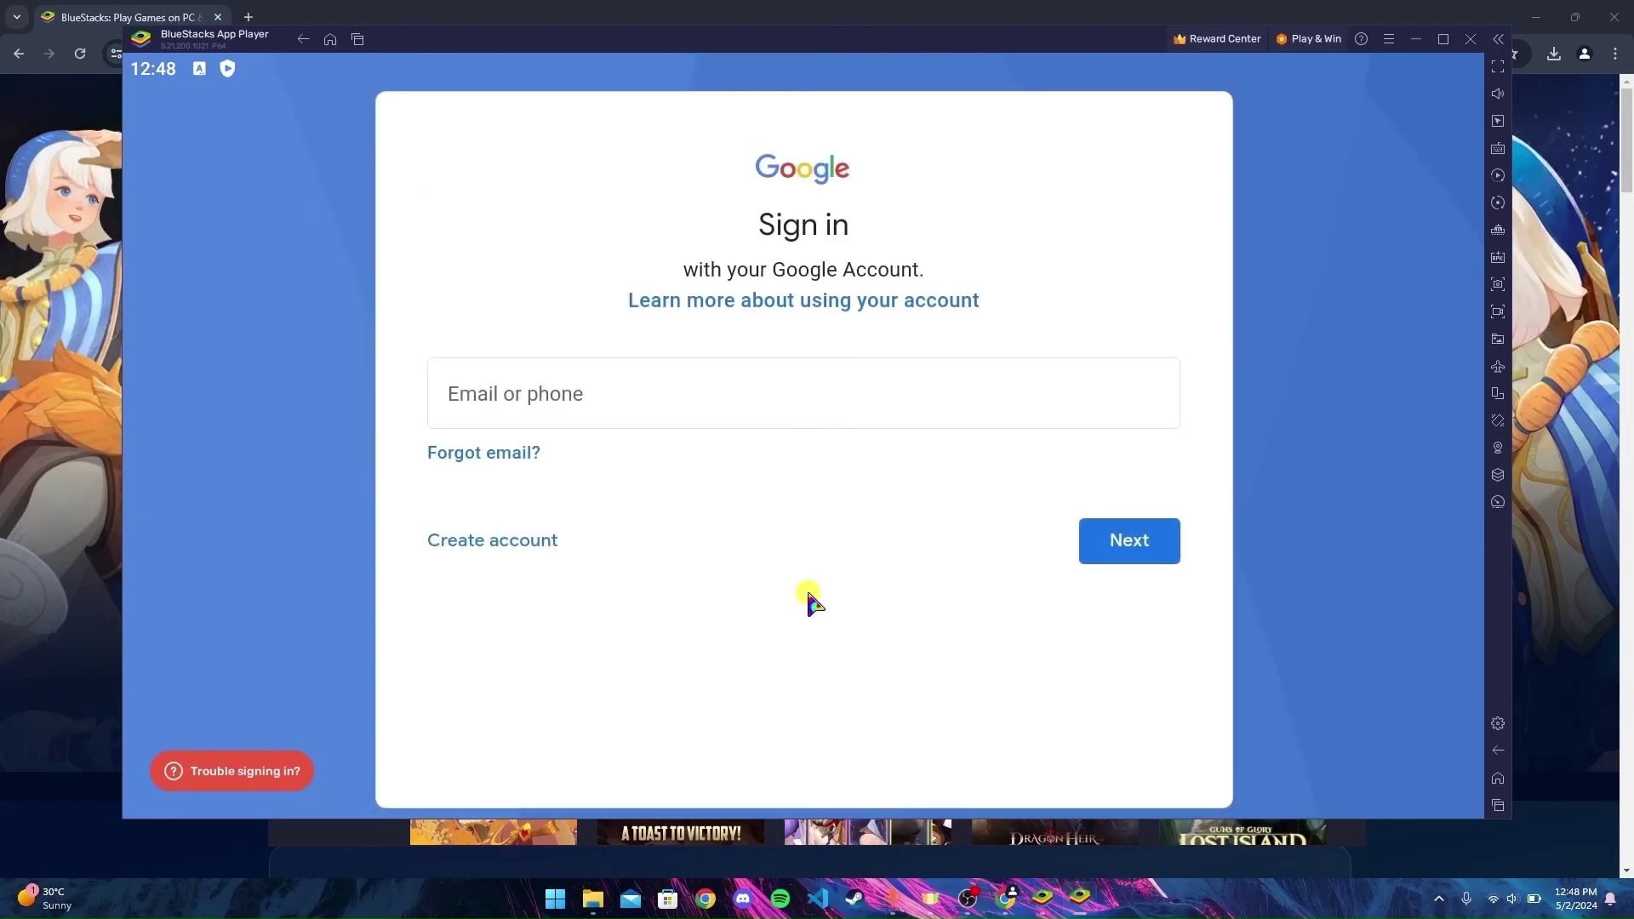
click(789, 411)
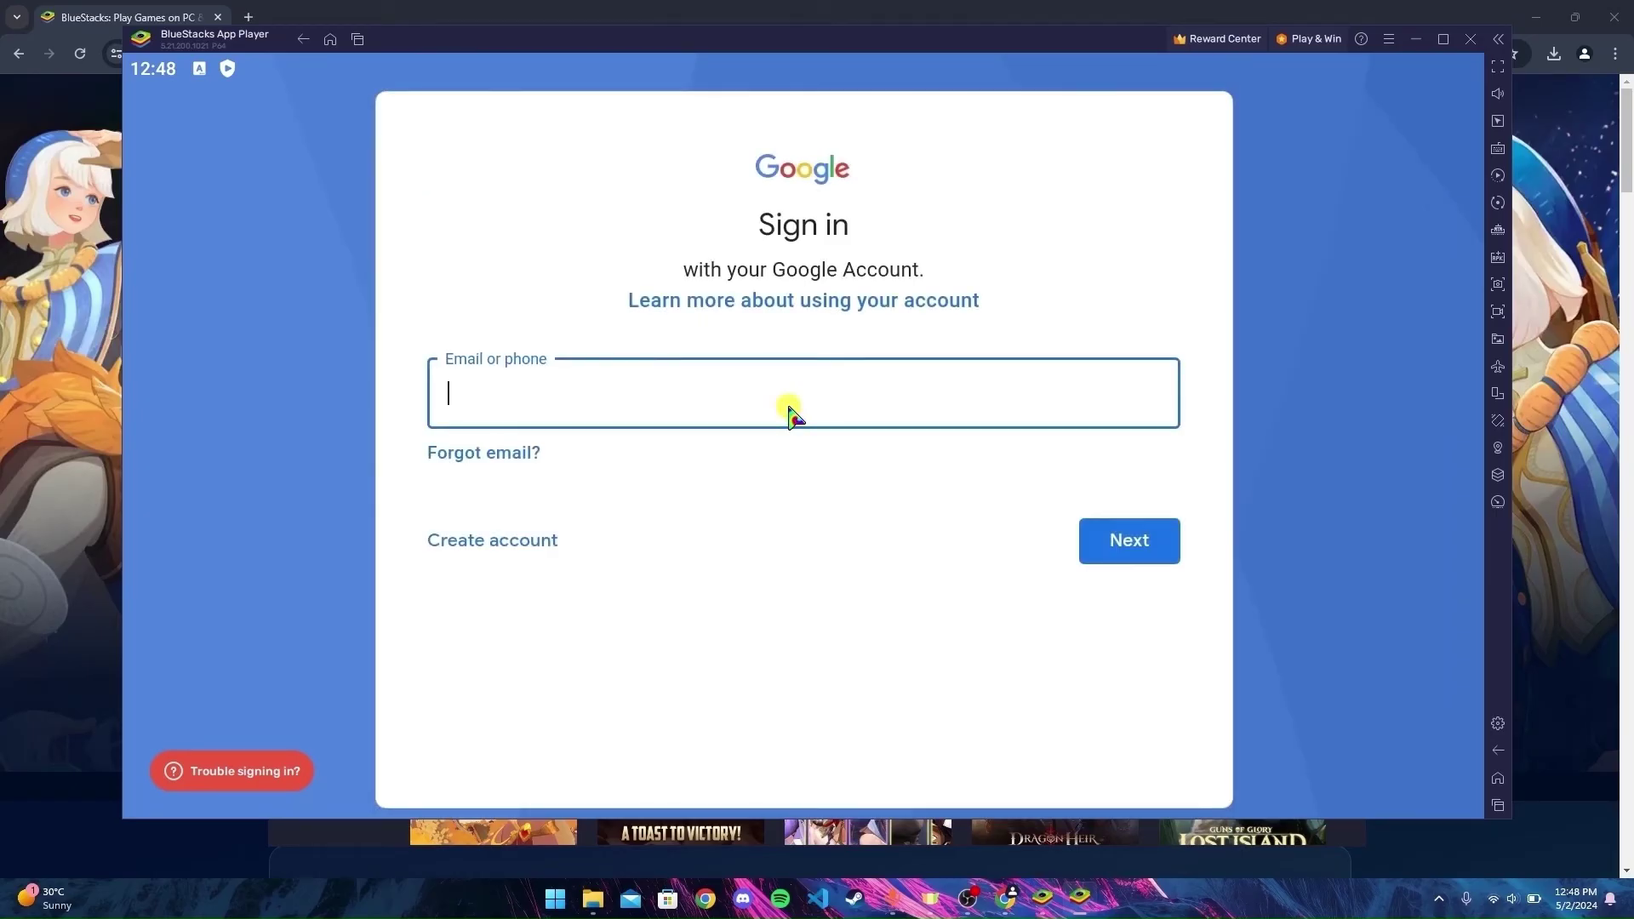
key(Return)
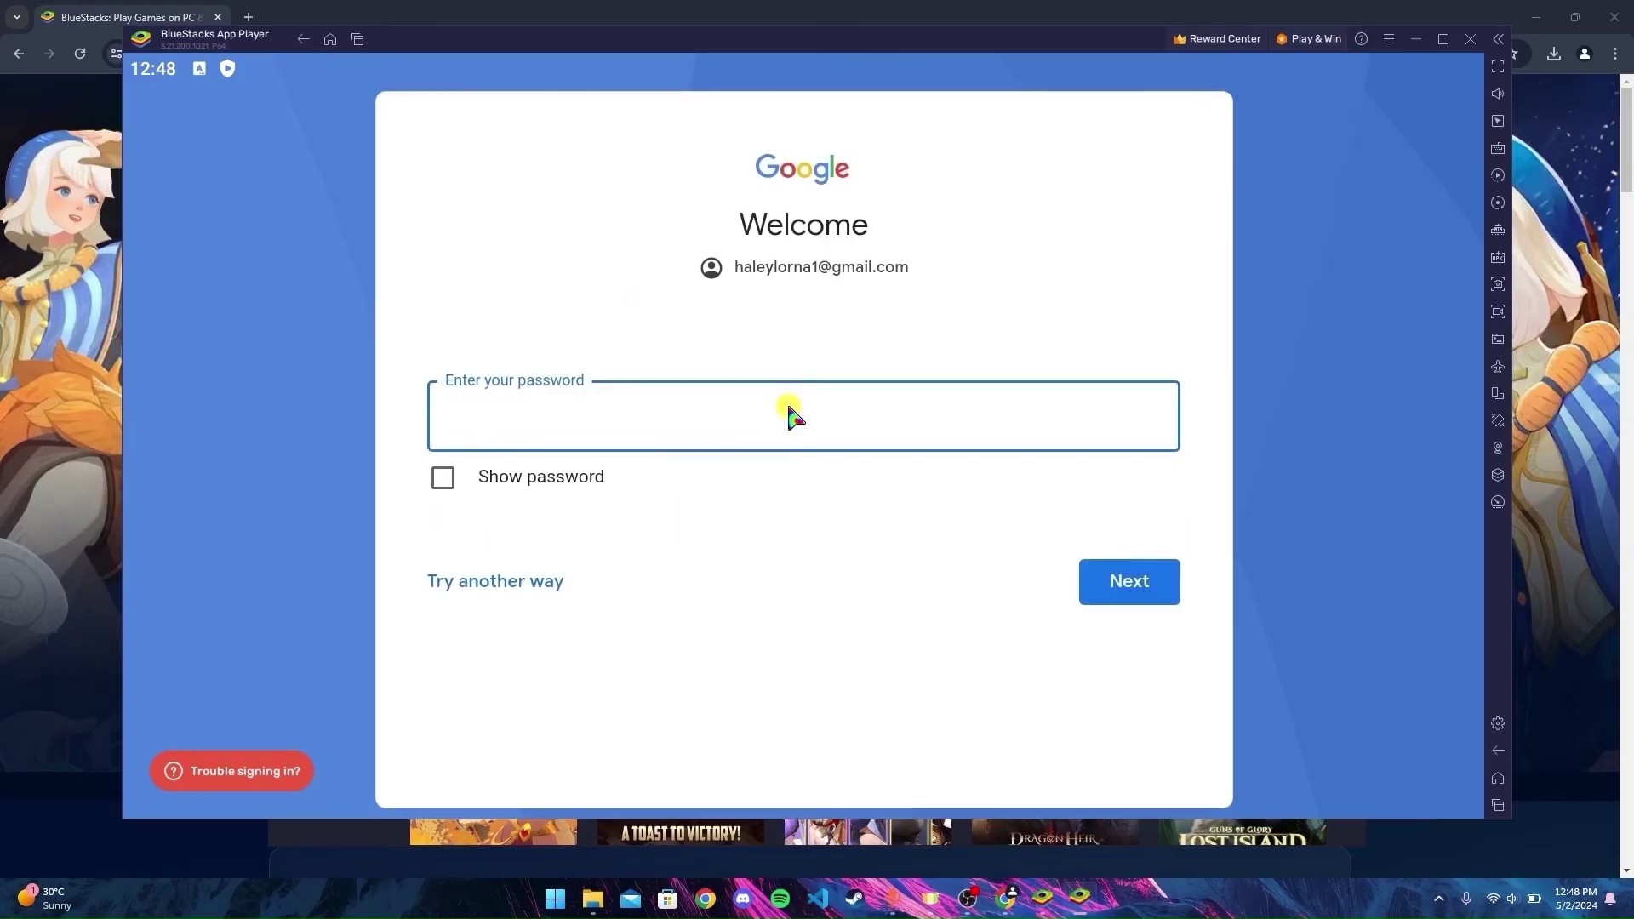
key(ctrl+v)
key(Return)
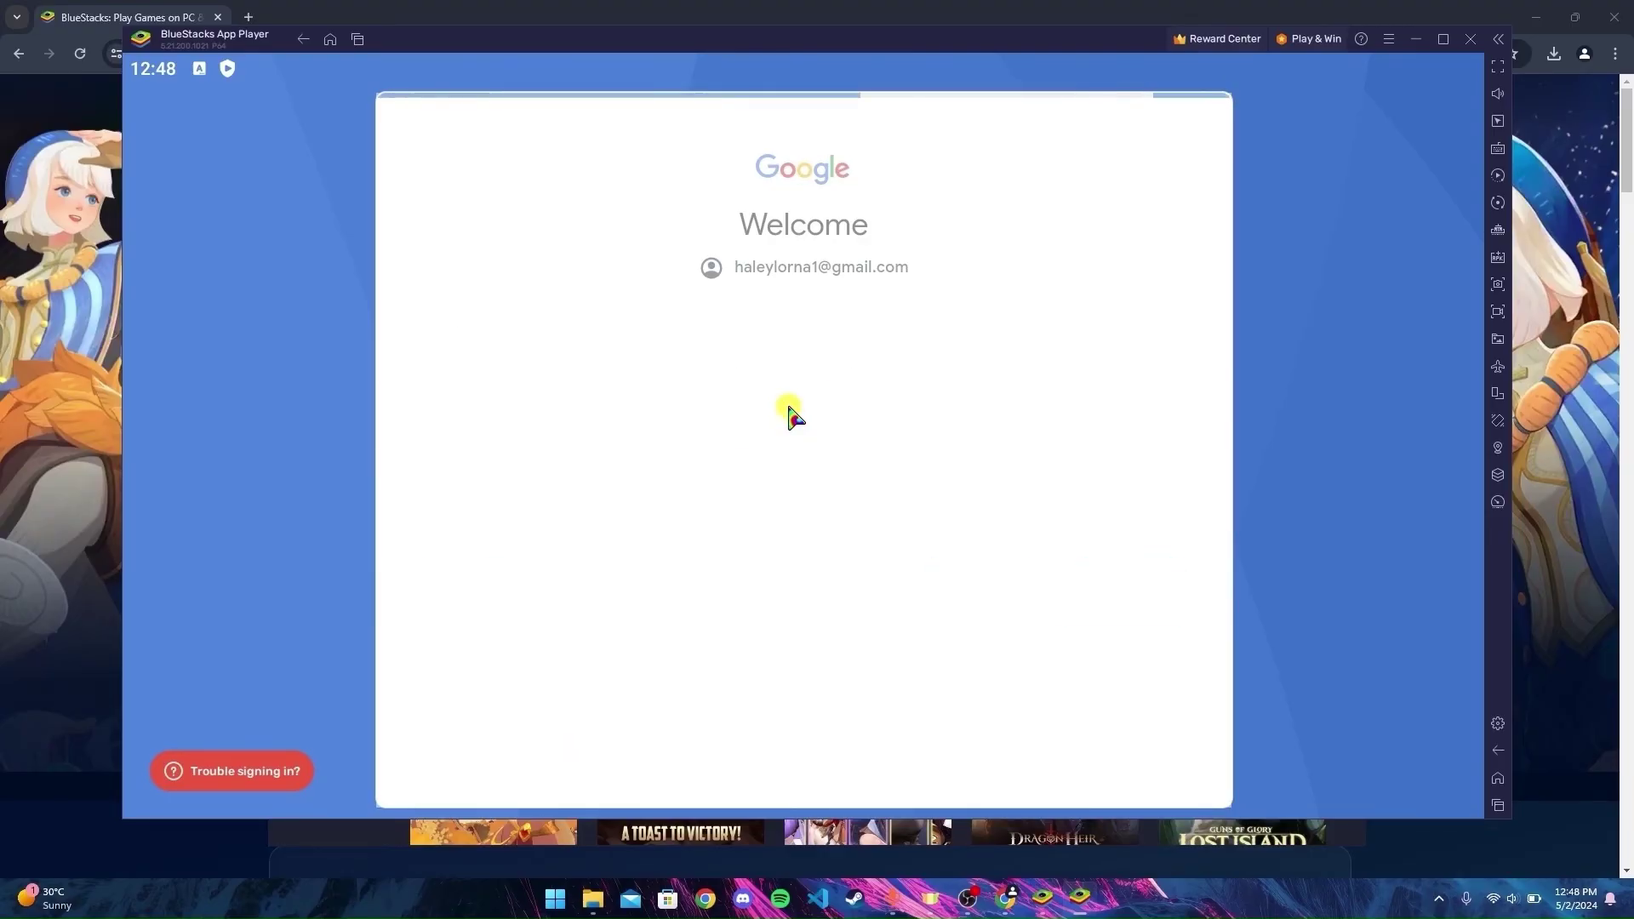
- Agree to Google's terms of service and accept the Google services settings
click(1117, 598)
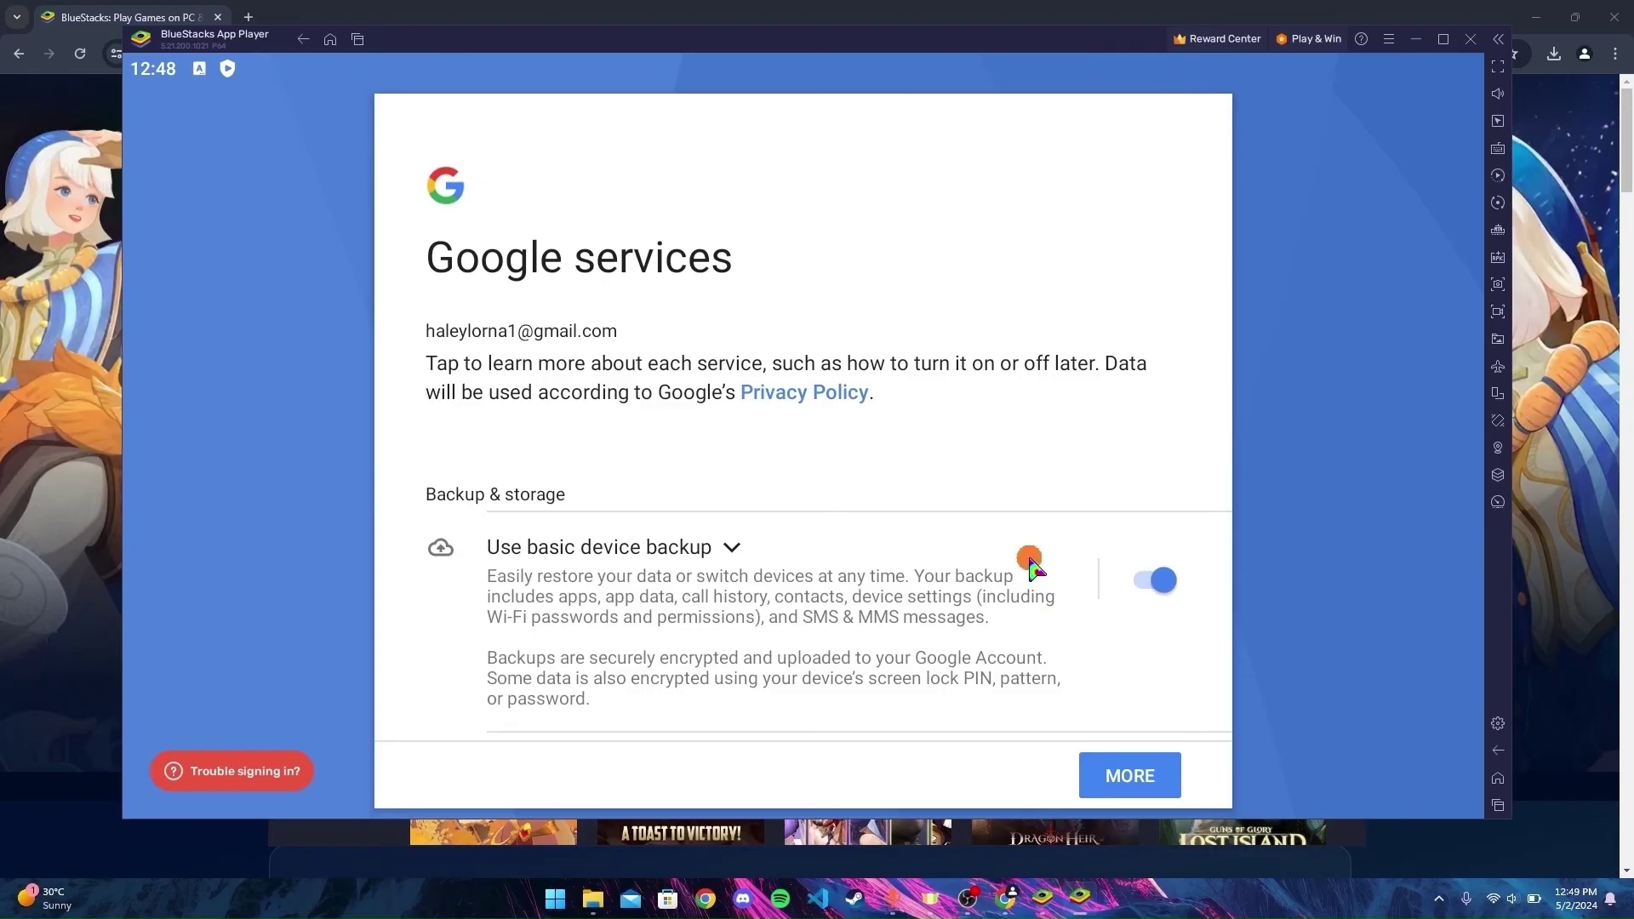
drag(1029, 562, 1083, 350)
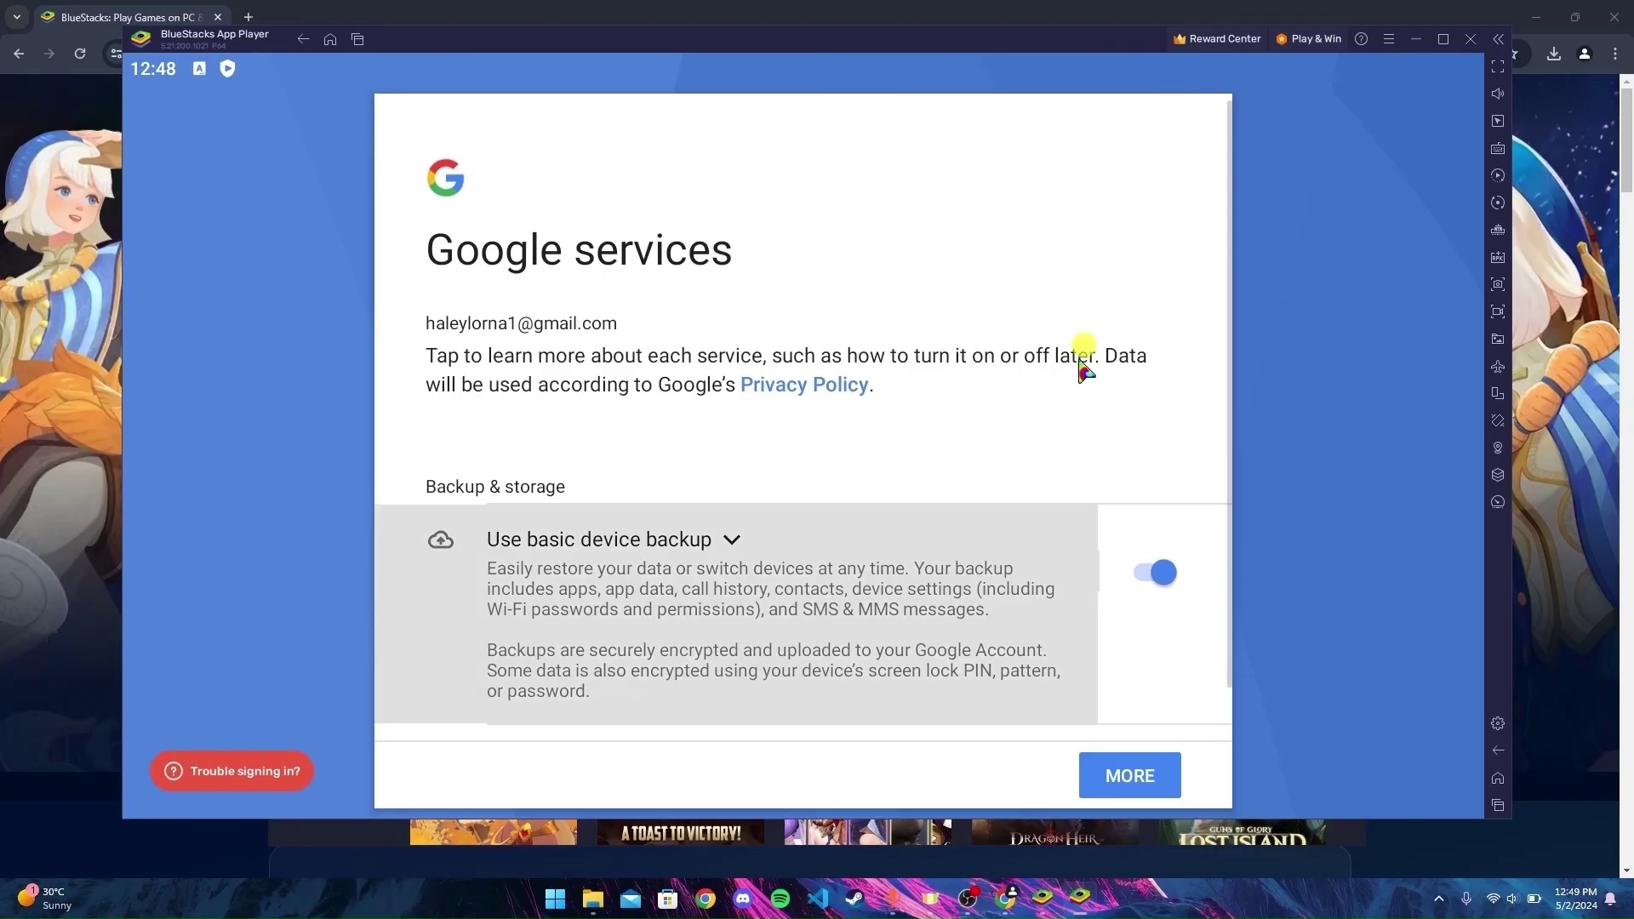
click(1118, 771)
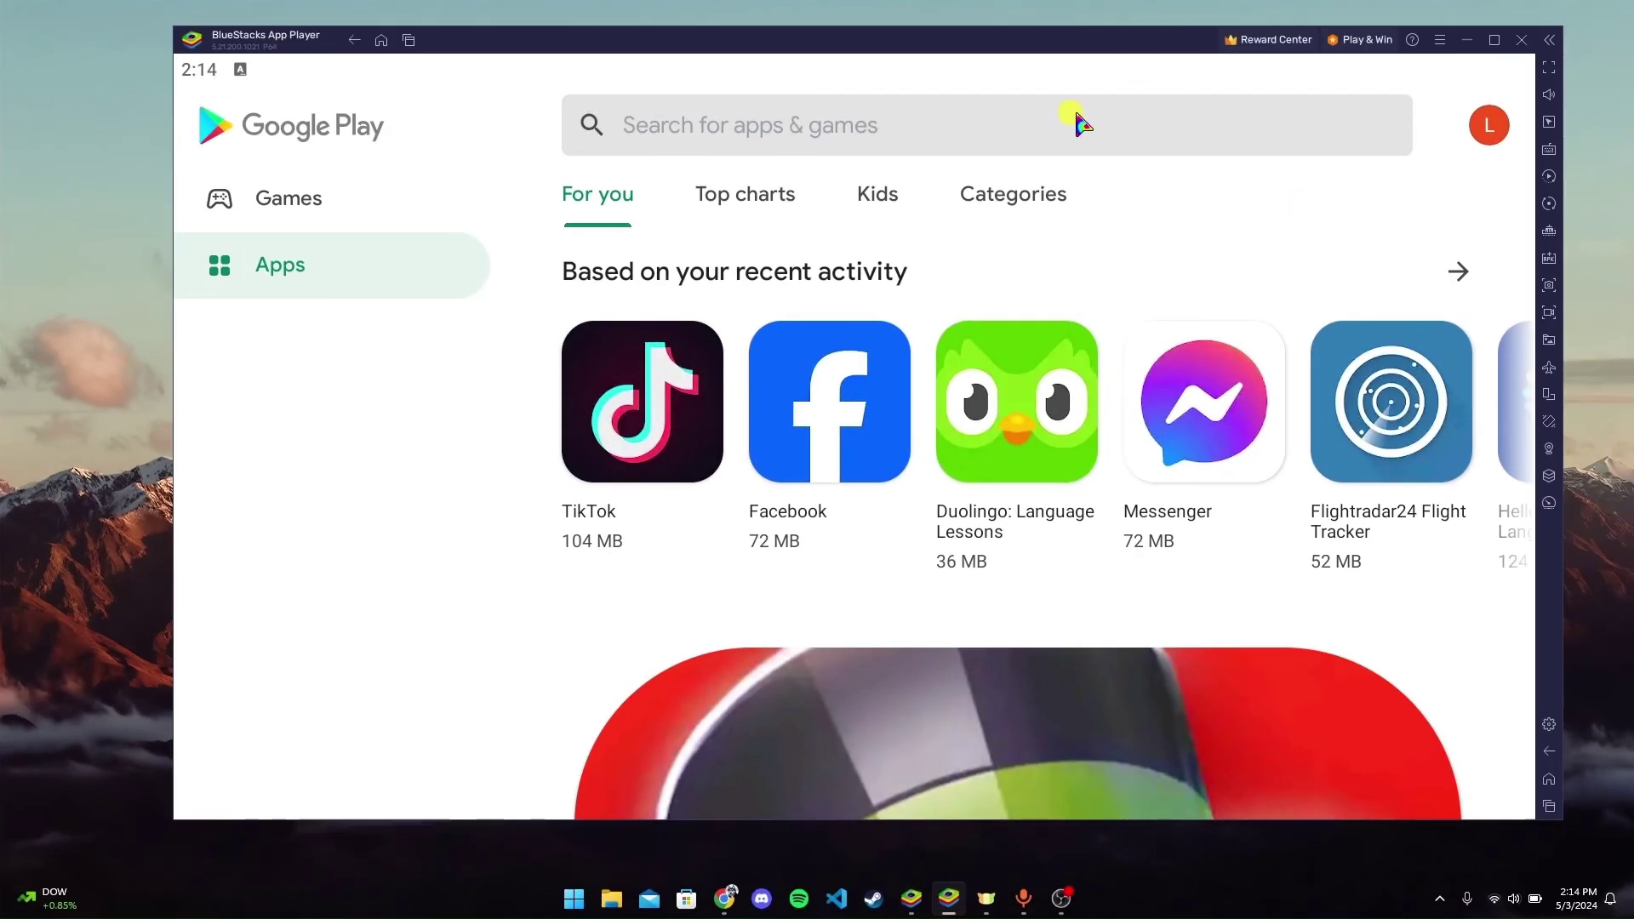
- Search the Play Store for 'hdfc bank' and install HDFC Bank MobileBanking App
click(1079, 124)
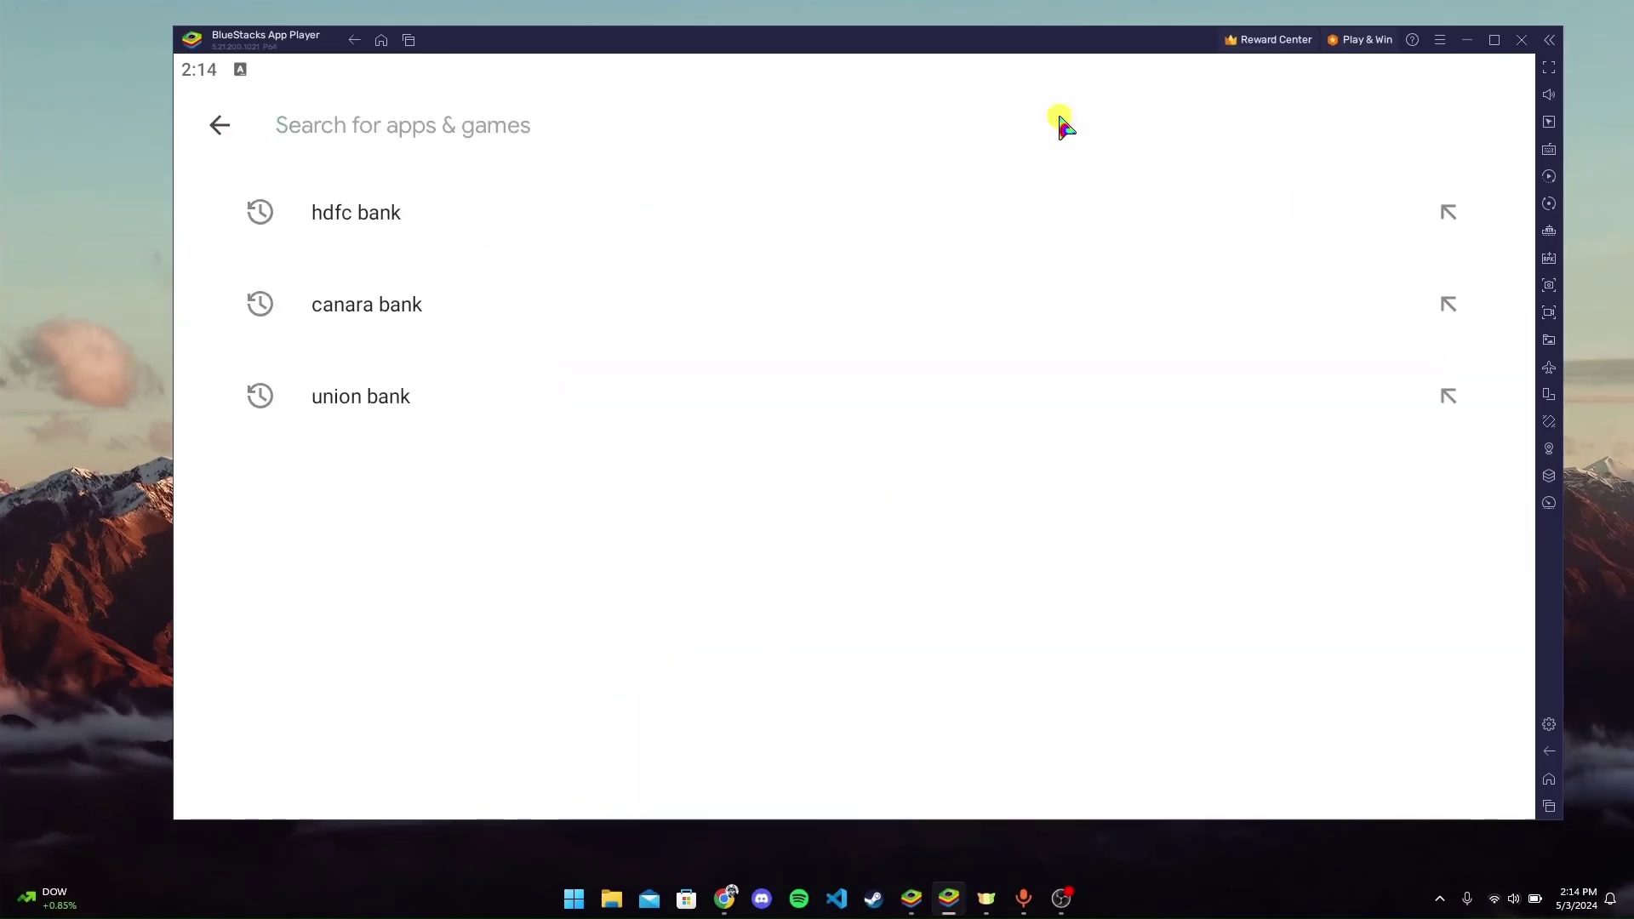
text(g)
key(BackSpace)
text(hdfc bank)
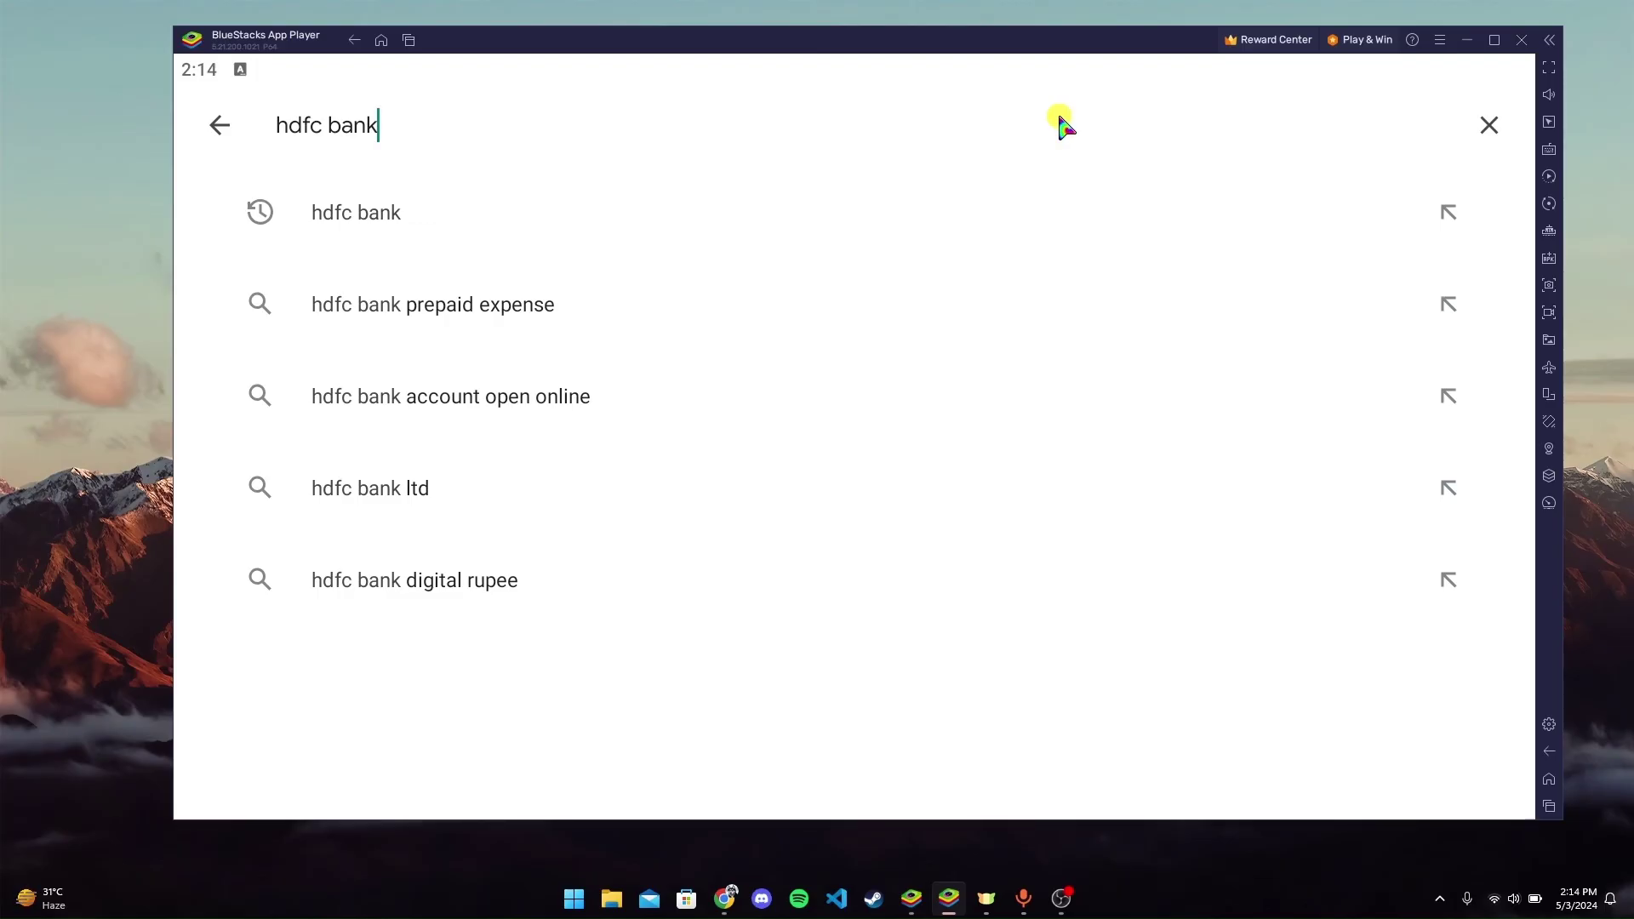
key(Return)
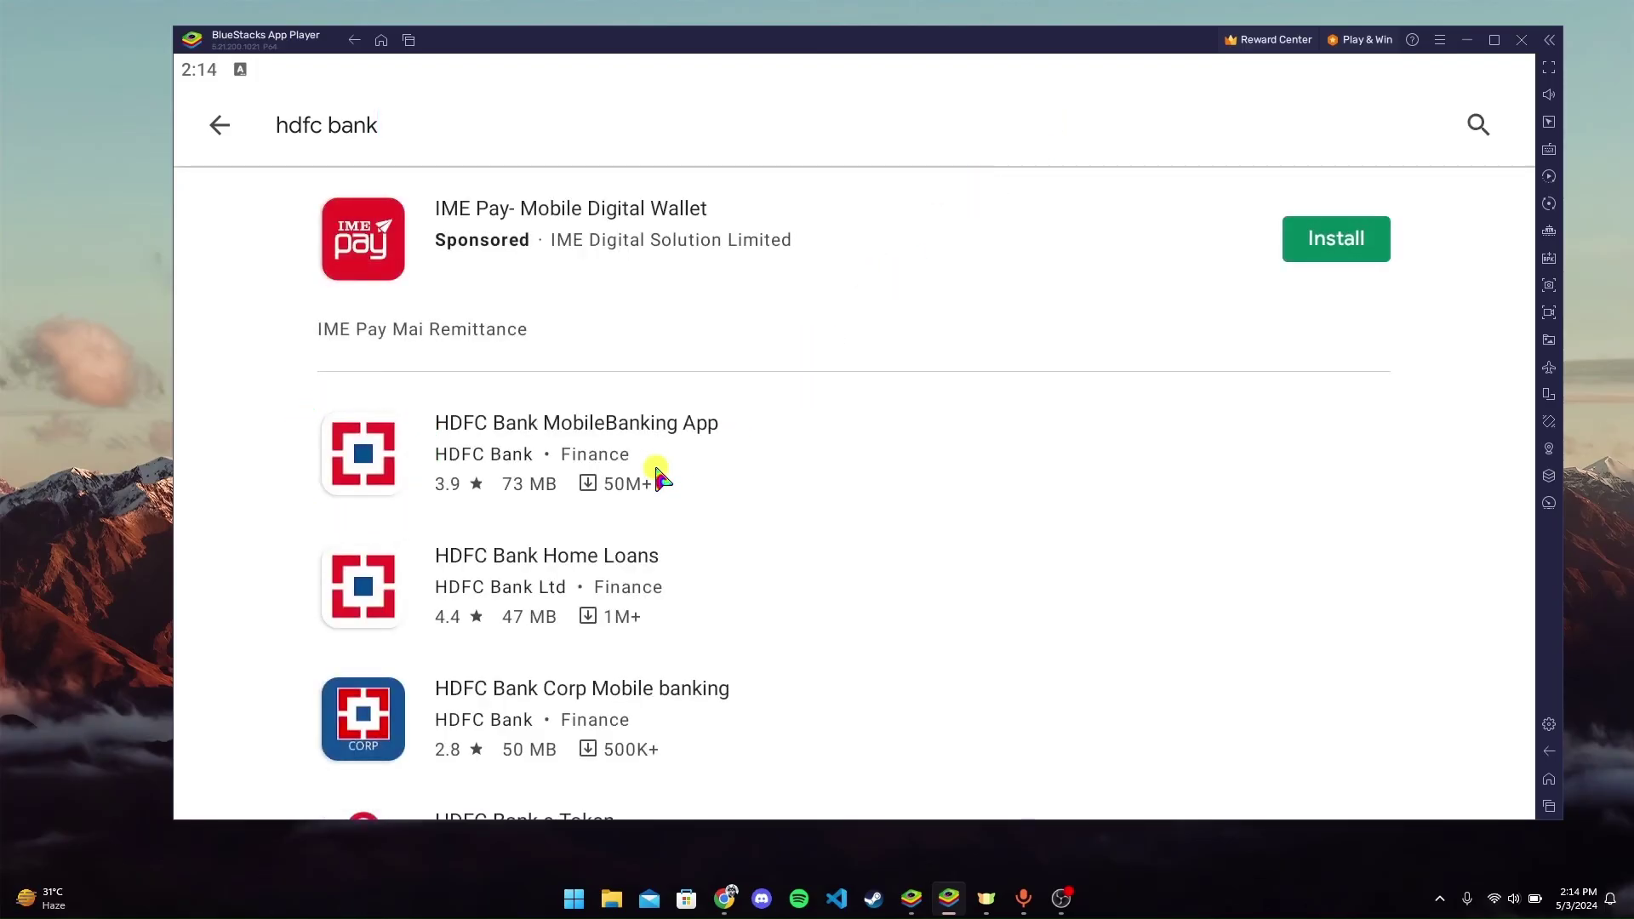
click(609, 451)
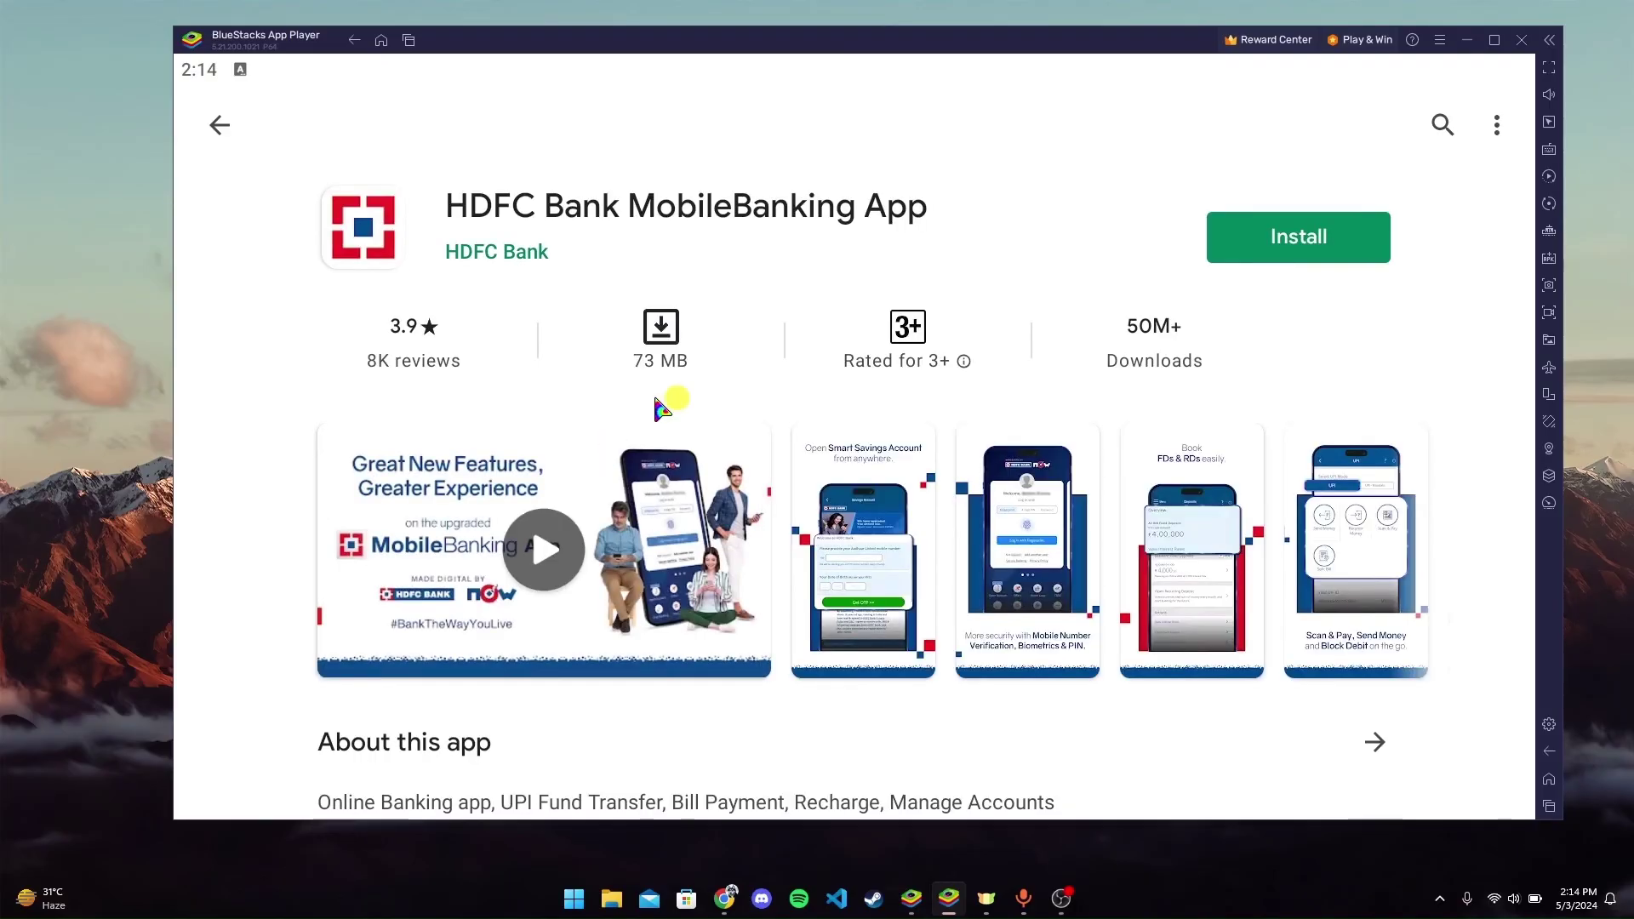
click(1324, 260)
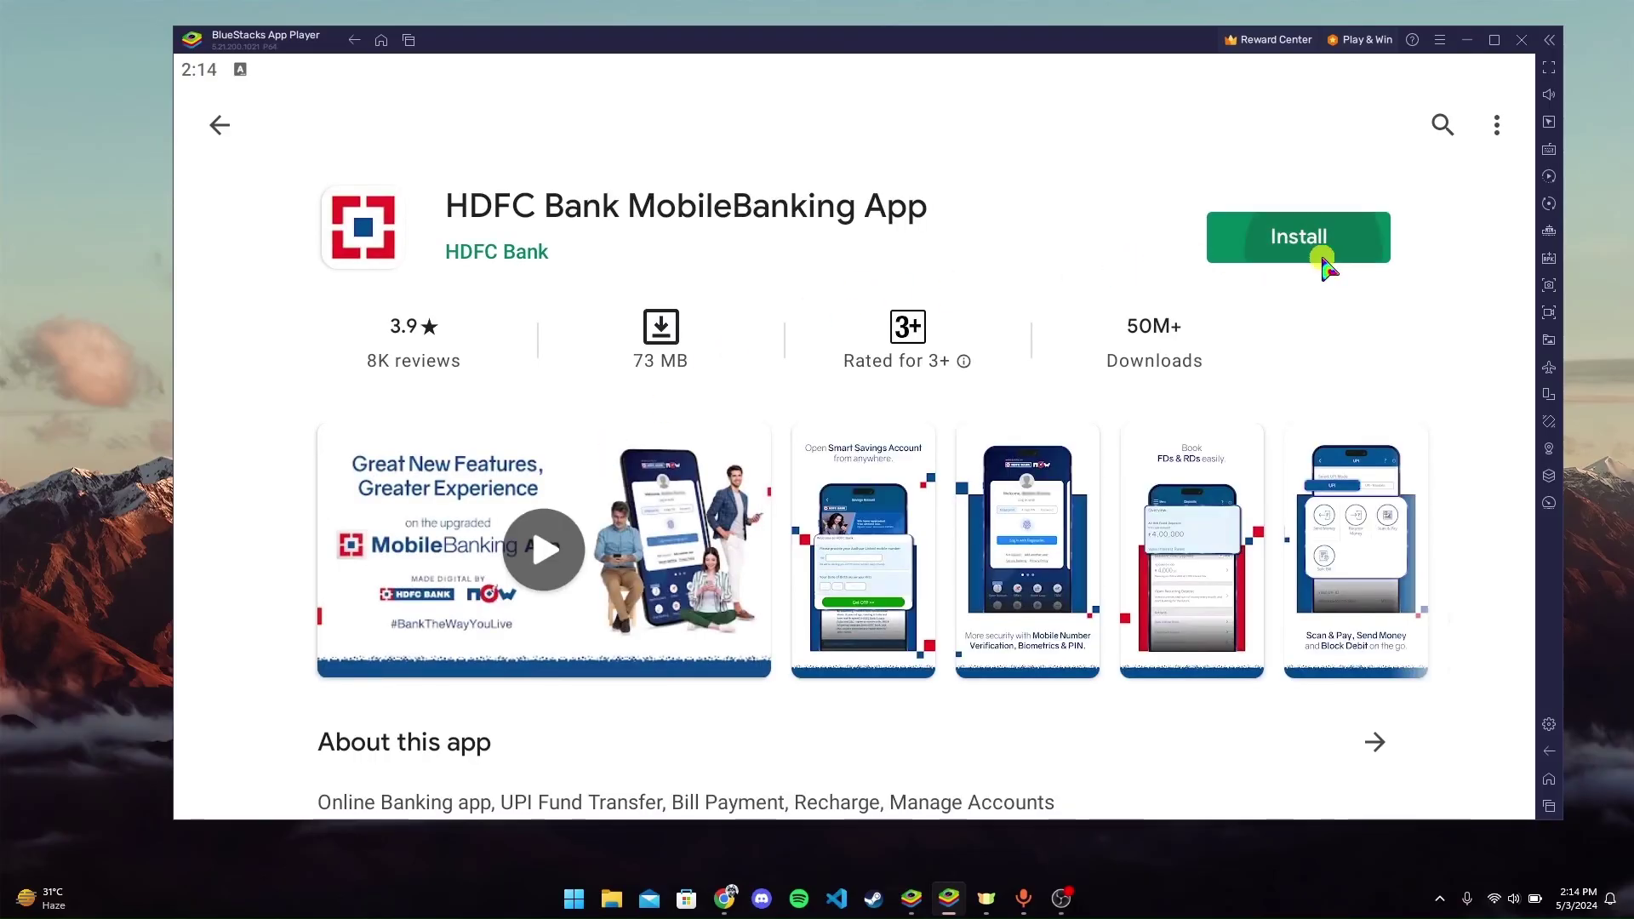